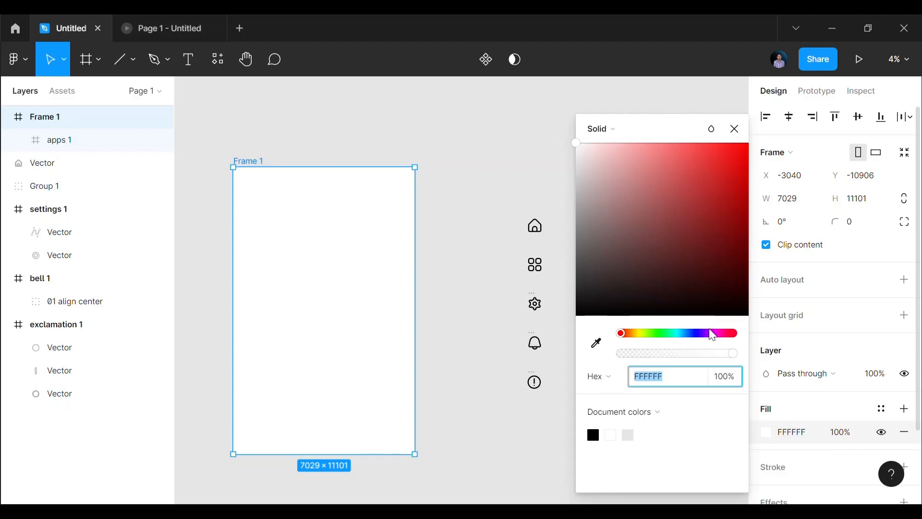
Step: Change Frame 1's fill from white to a dark slate blue, 4B5A68
{"action": "left_click", "coordinate": [693, 334]}
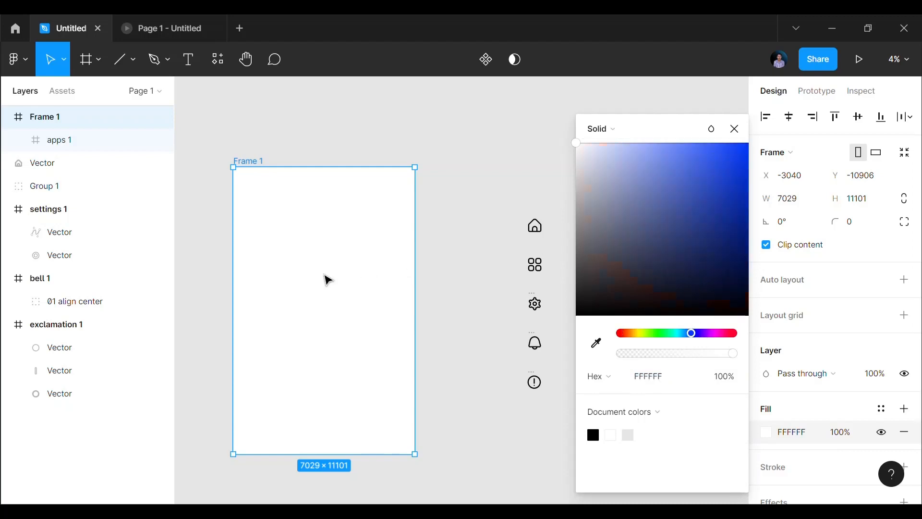
{"action": "left_click", "coordinate": [510, 304]}
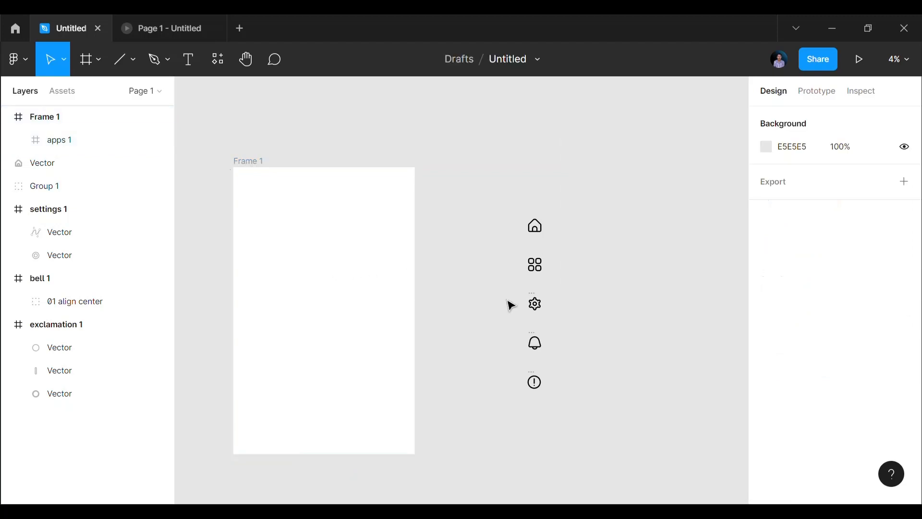
{"action": "left_click", "coordinate": [258, 174]}
{"action": "left_click", "coordinate": [768, 432]}
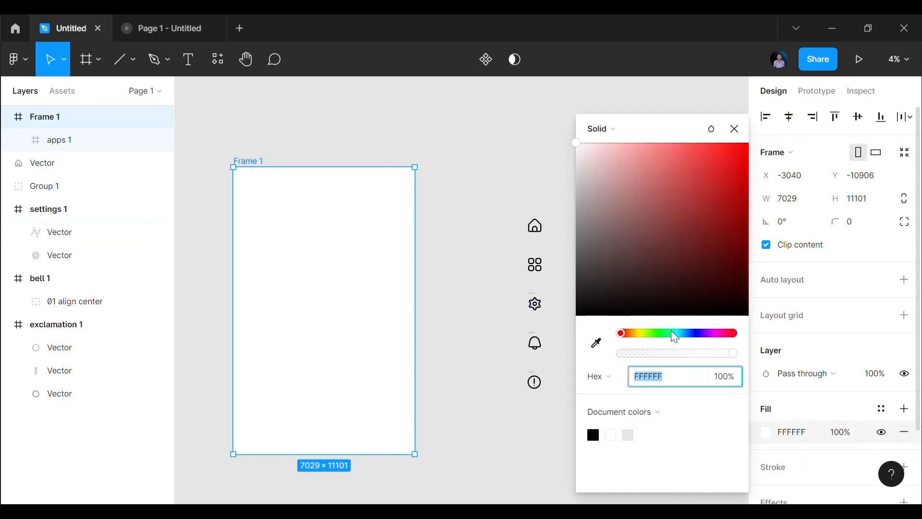
{"action": "left_click_drag", "start_coordinate": [672, 336], "coordinate": [687, 338]}
{"action": "left_click", "coordinate": [686, 210]}
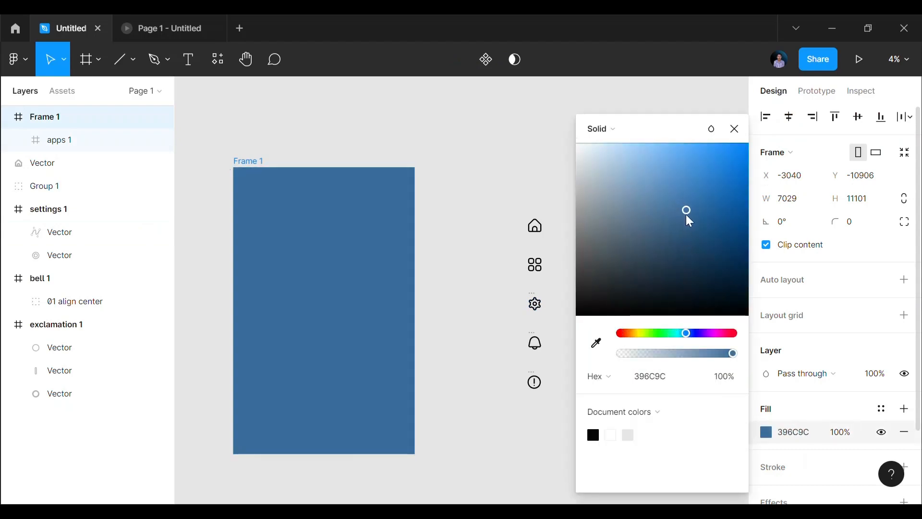
{"action": "left_click_drag", "start_coordinate": [690, 214], "coordinate": [690, 214]}
{"action": "left_click_drag", "start_coordinate": [650, 249], "coordinate": [625, 246]}
{"action": "left_click", "coordinate": [517, 181]}
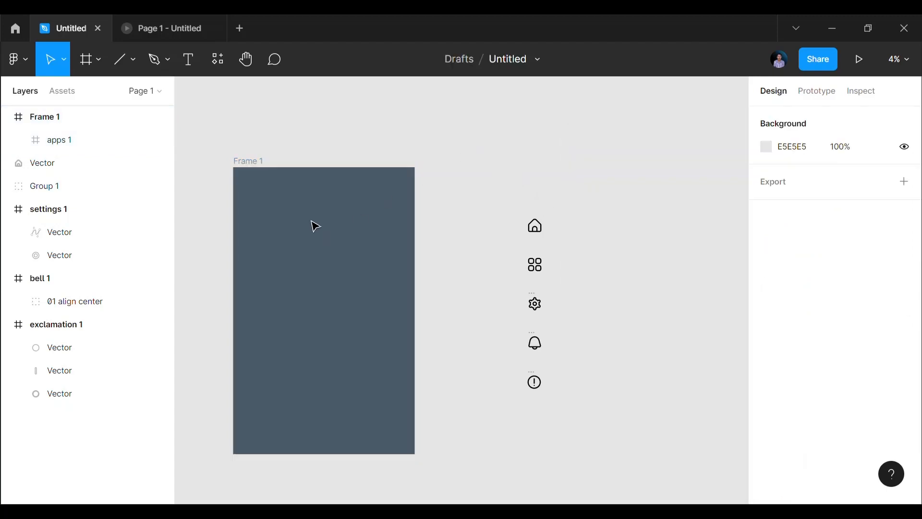
Step: Lighten Frame 1's fill to a pale blue-grey
{"action": "left_click", "coordinate": [262, 169]}
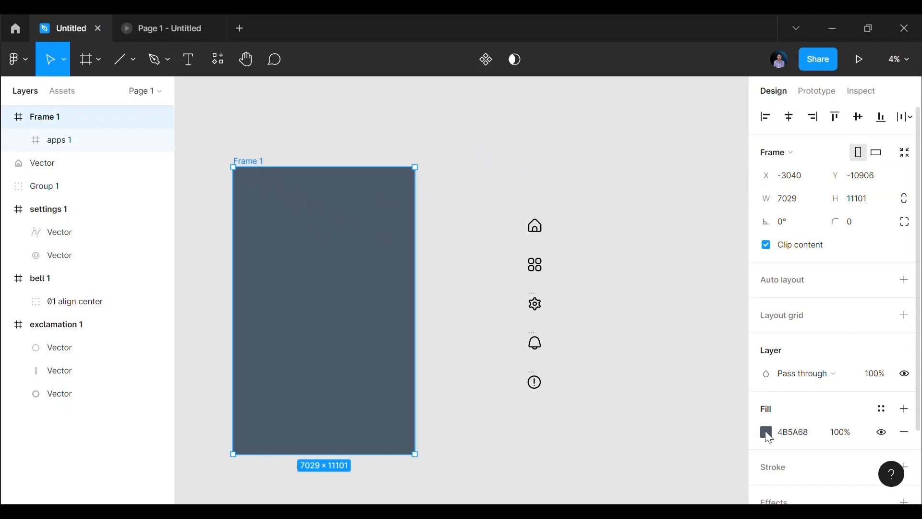
{"action": "left_click", "coordinate": [767, 431]}
{"action": "left_click_drag", "start_coordinate": [622, 223], "coordinate": [594, 182]}
{"action": "left_click", "coordinate": [574, 176]}
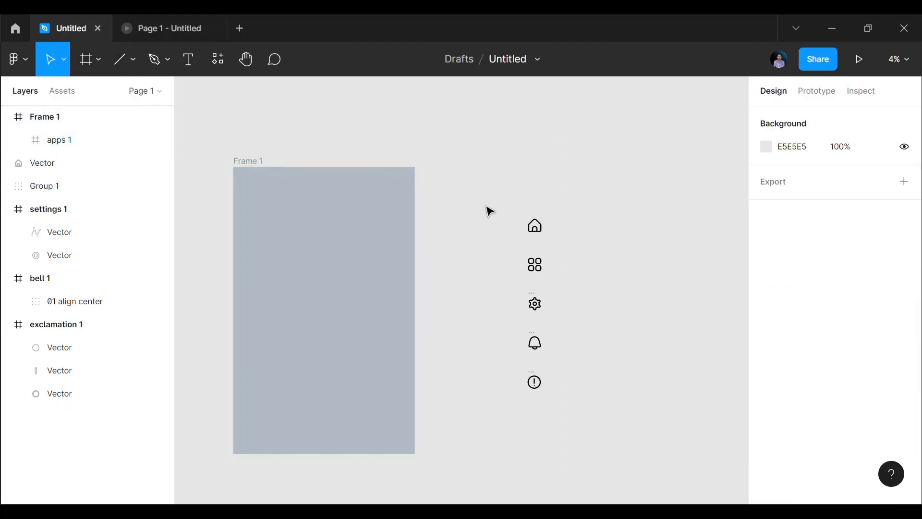
Step: Distribute the horizontal and vertical spacing of the five icons, and move them together into Frame 1 along its left side
{"action": "left_click_drag", "start_coordinate": [495, 183], "coordinate": [598, 454]}
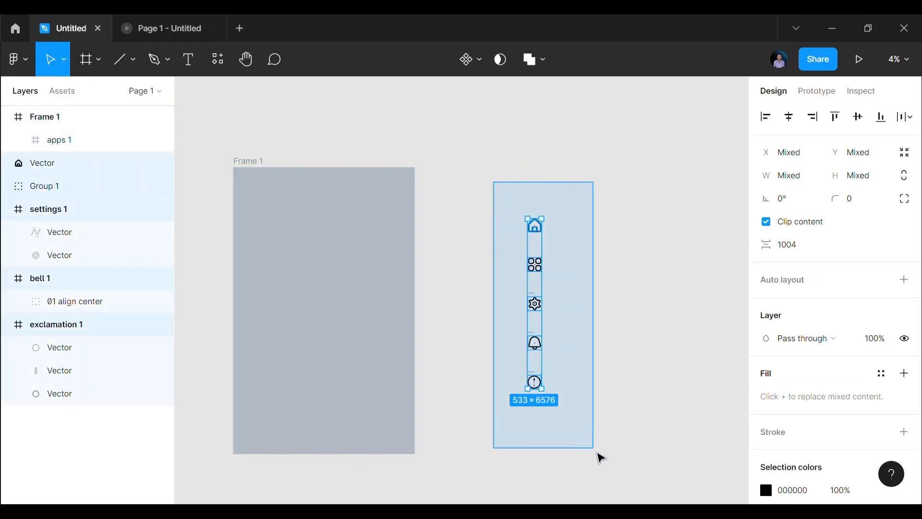
{"action": "left_click", "coordinate": [907, 118]}
{"action": "left_click", "coordinate": [756, 181]}
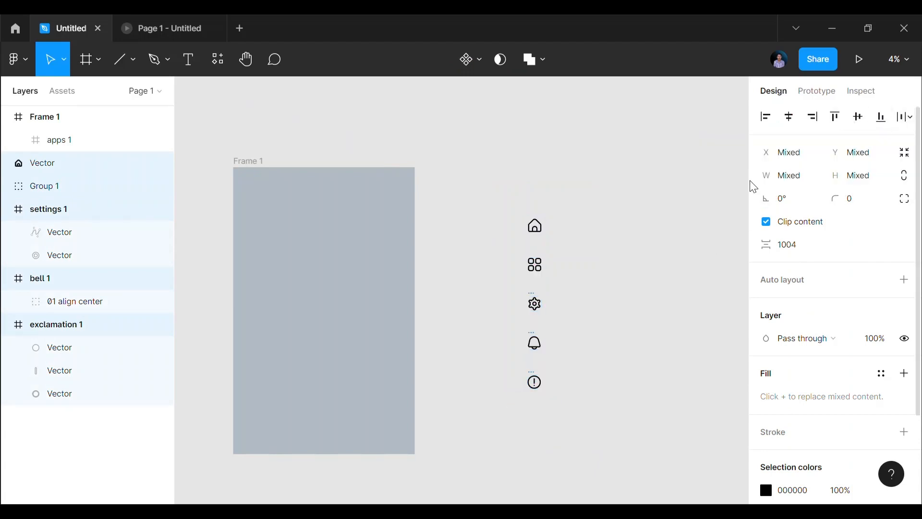
{"action": "left_click", "coordinate": [907, 118]}
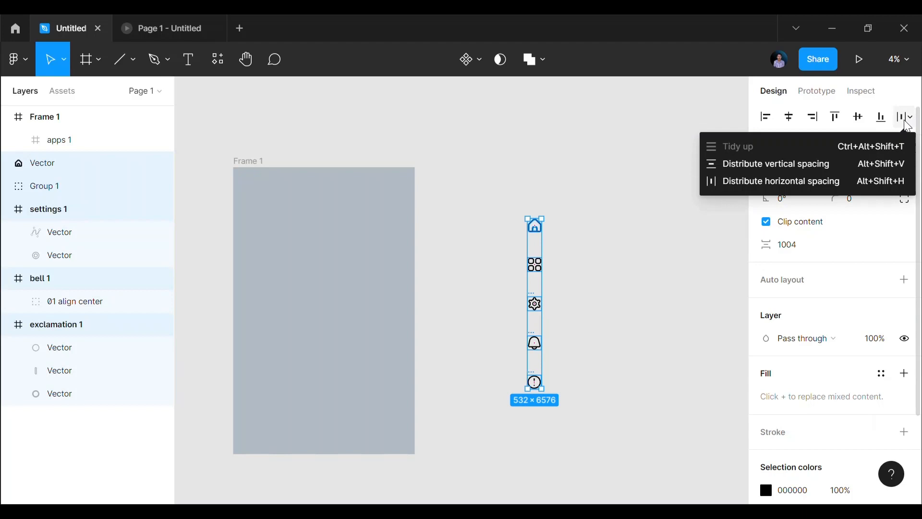
{"action": "left_click", "coordinate": [768, 162]}
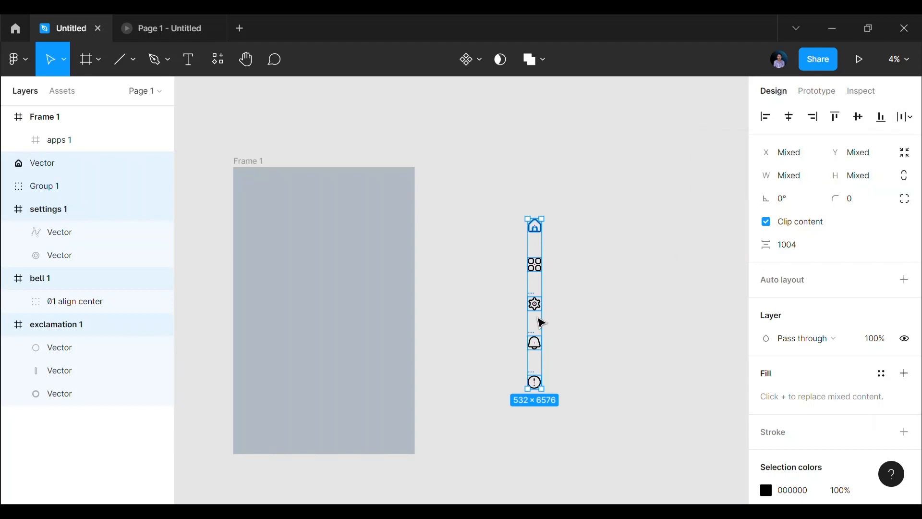
{"action": "left_click_drag", "start_coordinate": [540, 321], "coordinate": [258, 316]}
{"action": "left_click", "coordinate": [551, 321]}
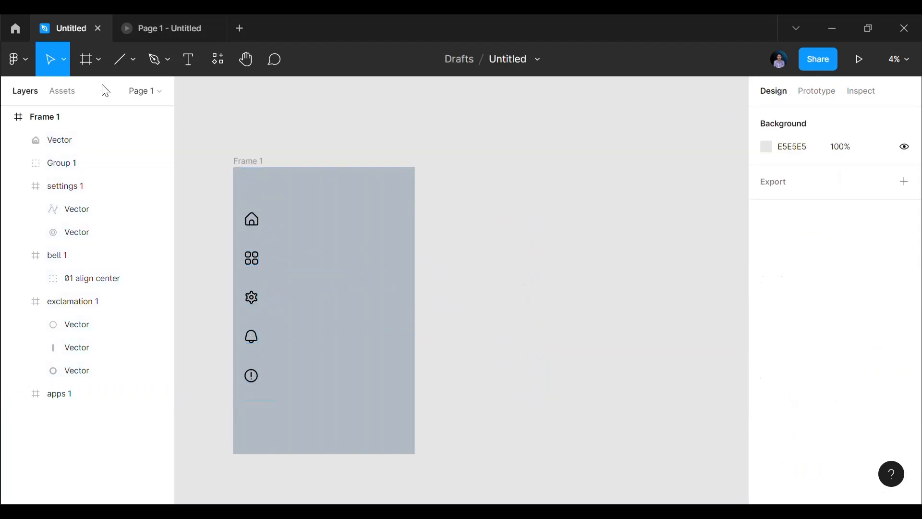
Step: Add the text "Home" beside the house icon in Frame 1
{"action": "left_click", "coordinate": [188, 60]}
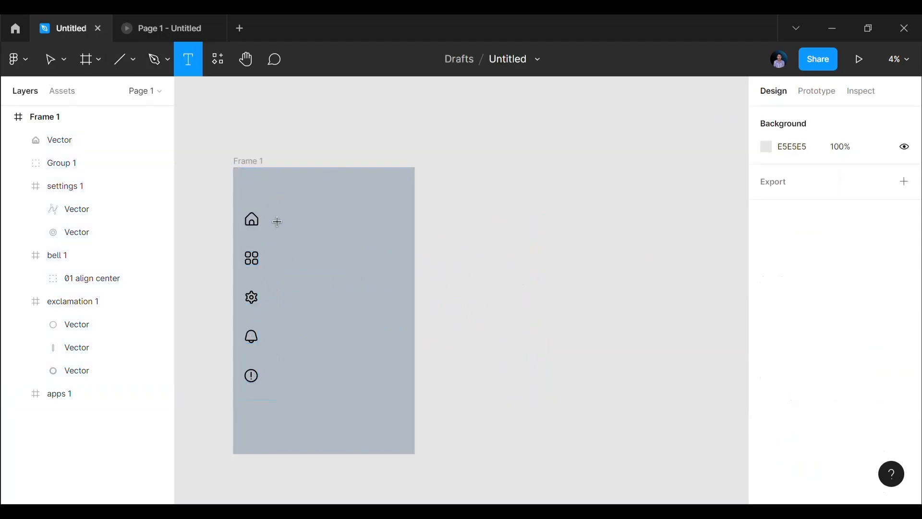
{"action": "left_click", "coordinate": [276, 225]}
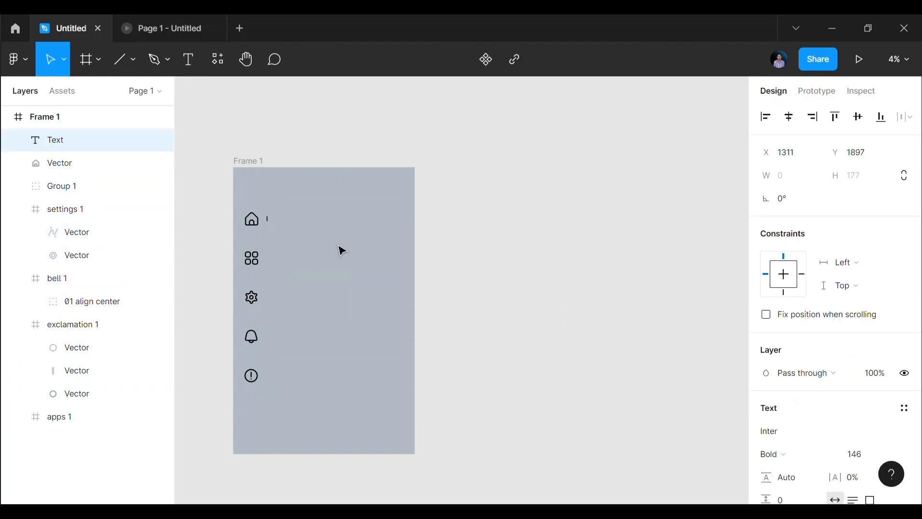
{"action": "type", "text": "Home"}
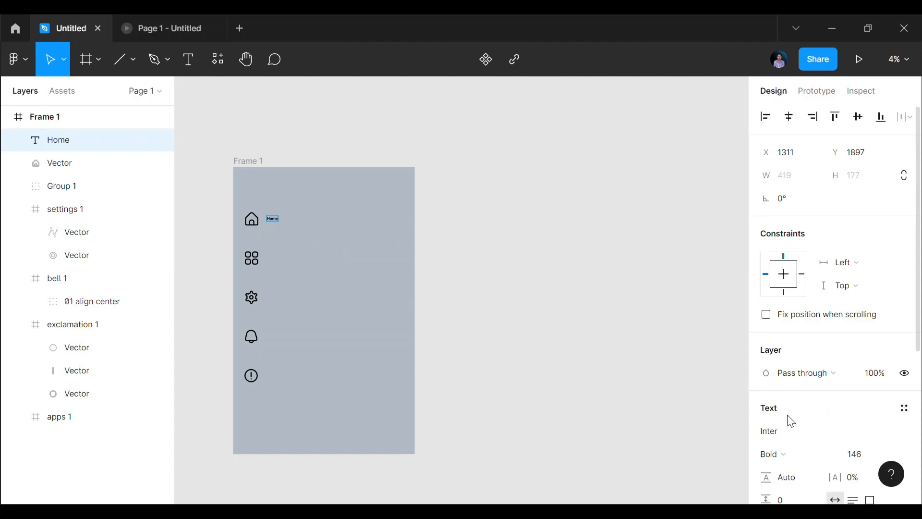
{"action": "left_click", "coordinate": [857, 457]}
{"action": "key", "text": "Escape"}
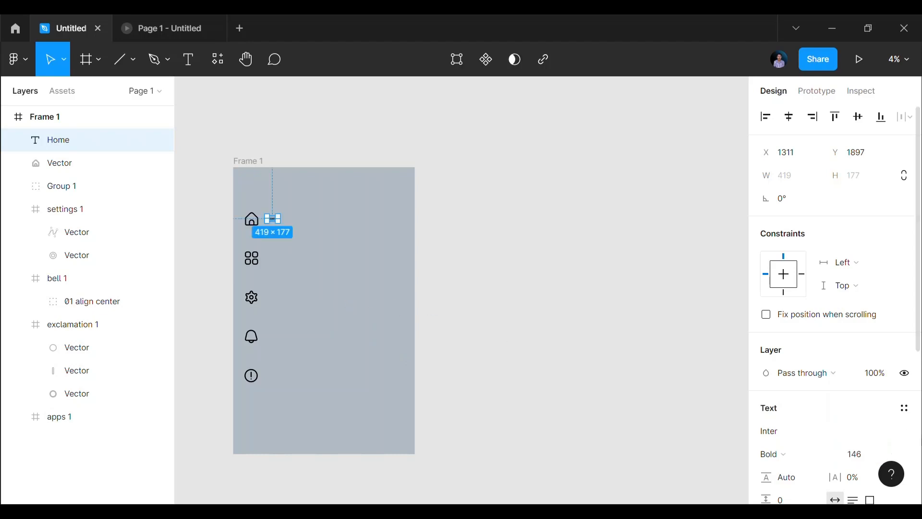
Step: Set the Home text's font size to 86
{"action": "left_click", "coordinate": [868, 457]}
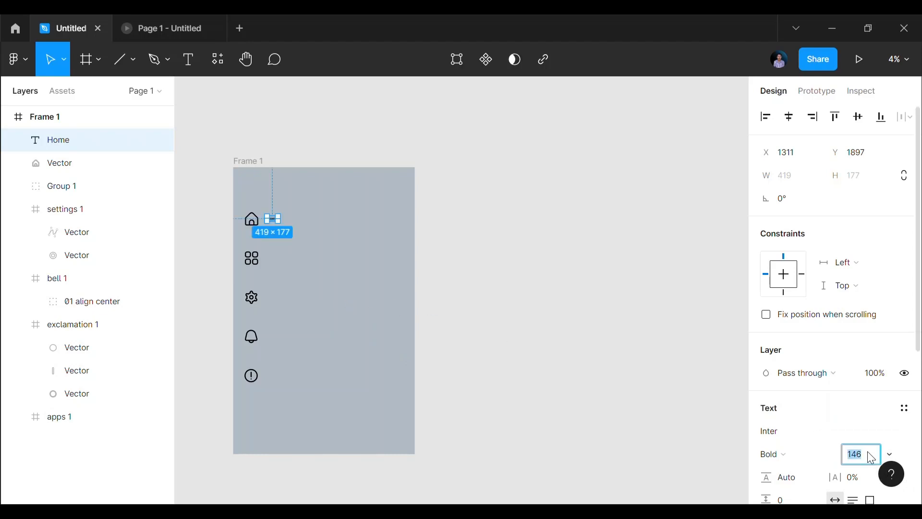
{"action": "type", "text": "0"}
{"action": "key", "text": "Return"}
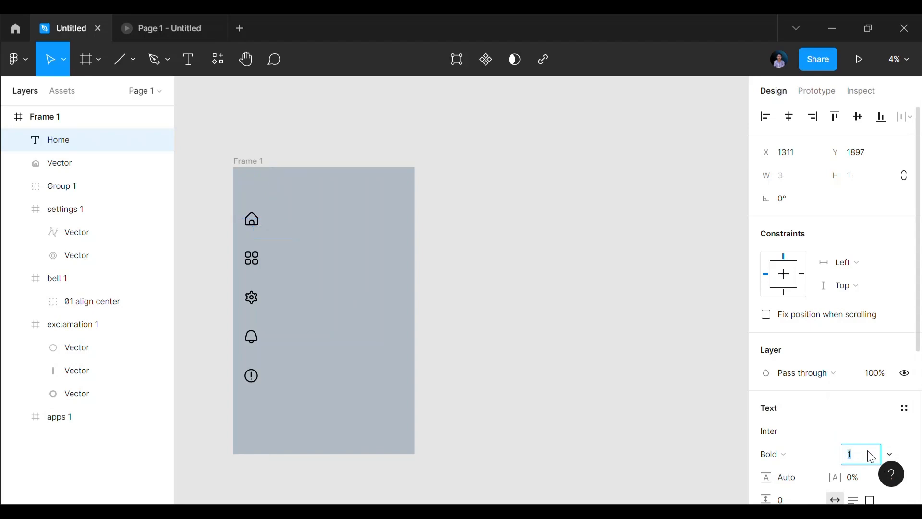
{"action": "type", "text": "10"}
{"action": "key", "text": "Return"}
{"action": "key", "text": "Up"}
{"action": "key", "text": "Up"}
{"action": "key", "text": "Up"}
{"action": "key", "text": "Up"}
{"action": "key", "text": "Up"}
{"action": "key", "text": "Up"}
{"action": "key", "text": "Up"}
{"action": "key", "text": "Up"}
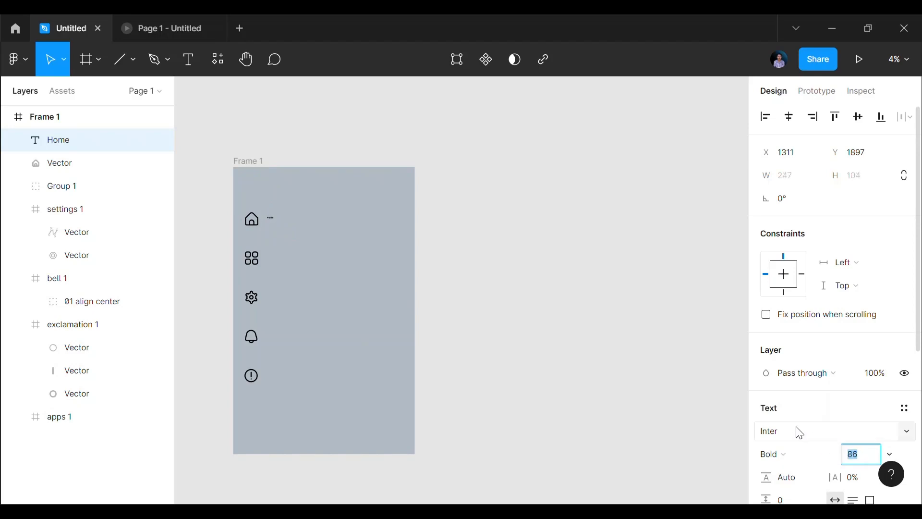
{"action": "scroll", "coordinate": [790, 413], "scroll_direction": "down", "scroll_amount": 5}
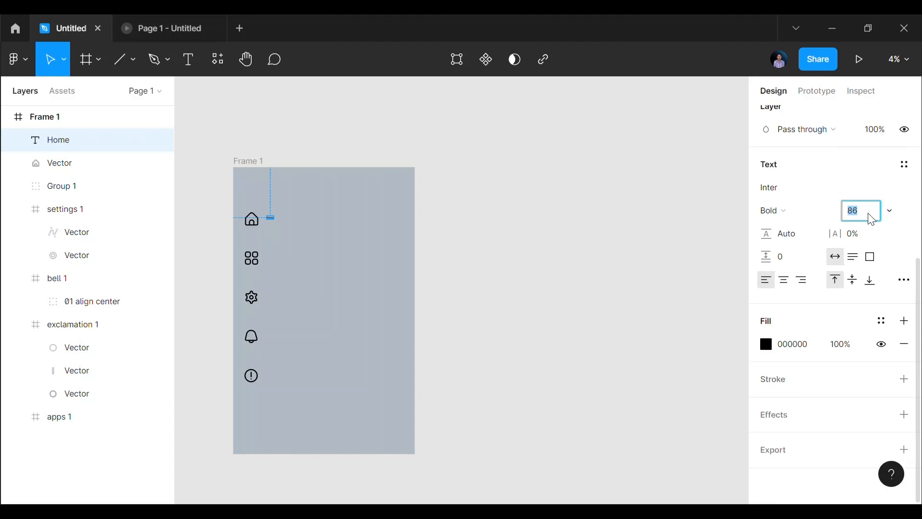
{"action": "left_click", "coordinate": [276, 240]}
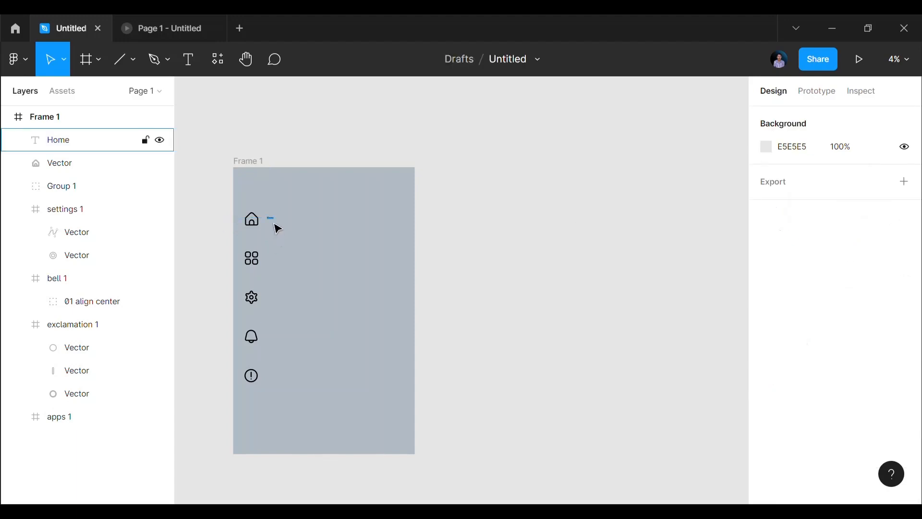
Step: Enlarge the Home text to font size 396
{"action": "left_click", "coordinate": [278, 229]}
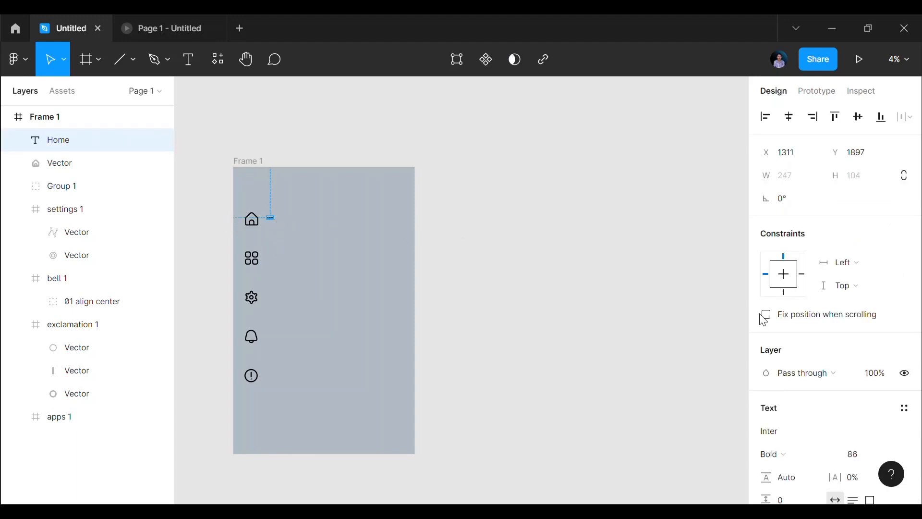
{"action": "left_click", "coordinate": [871, 461]}
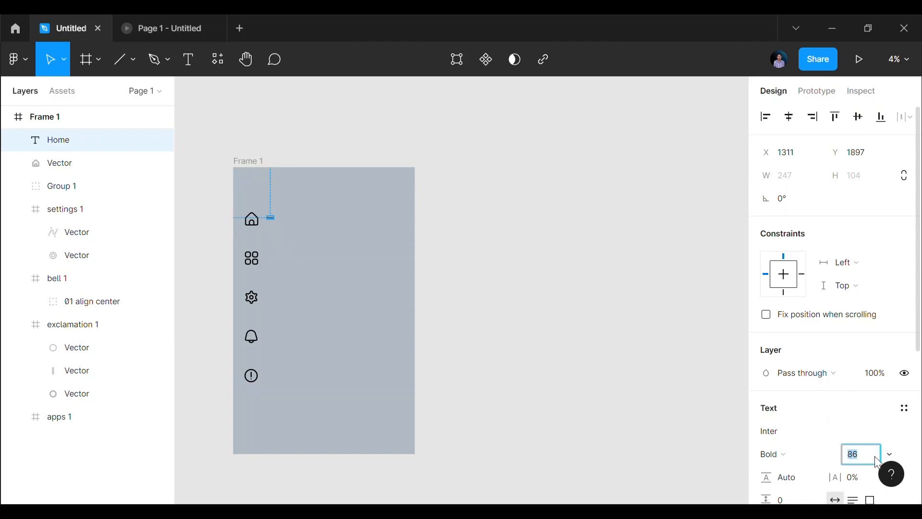
{"action": "key", "text": "shift+Up"}
{"action": "key", "text": "shift+Up"}
{"action": "key", "text": "shift+Up"}
{"action": "key", "text": "shift+Up"}
{"action": "key", "text": "shift+Up"}
{"action": "key", "text": "shift+Up"}
{"action": "key", "text": "shift+Up"}
{"action": "key", "text": "shift+Up"}
{"action": "key", "text": "shift+Up"}
{"action": "key", "text": "shift+Up"}
{"action": "key", "text": "shift+Up"}
{"action": "key", "text": "shift+Up"}
{"action": "key", "text": "shift+Up"}
{"action": "key", "text": "shift+Up"}
{"action": "key", "text": "shift+Up"}
{"action": "key", "text": "shift+Up"}
{"action": "key", "text": "shift+Up"}
{"action": "key", "text": "shift+Up"}
{"action": "key", "text": "shift+Up"}
{"action": "key", "text": "shift+Up"}
{"action": "key", "text": "shift+Up"}
{"action": "key", "text": "shift+Up"}
{"action": "key", "text": "shift+Up"}
{"action": "key", "text": "shift+Up"}
{"action": "key", "text": "shift+Up"}
{"action": "key", "text": "shift+Up"}
{"action": "key", "text": "shift+Up"}
{"action": "key", "text": "shift+Up"}
{"action": "key", "text": "shift+Up"}
{"action": "key", "text": "shift+Up"}
{"action": "key", "text": "shift+Up"}
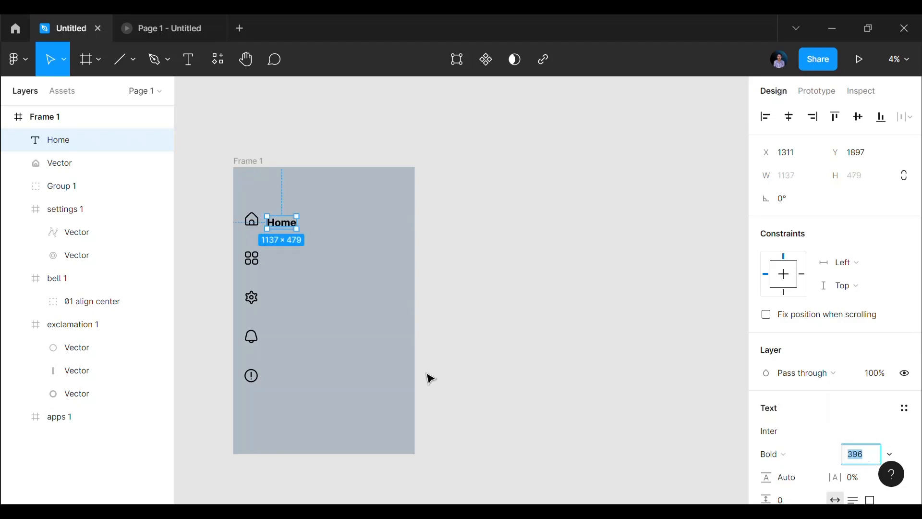
{"action": "left_click", "coordinate": [320, 285]}
Step: Move the Home text up to Y 1787 so it lines up with the house icon
{"action": "left_click", "coordinate": [289, 231]}
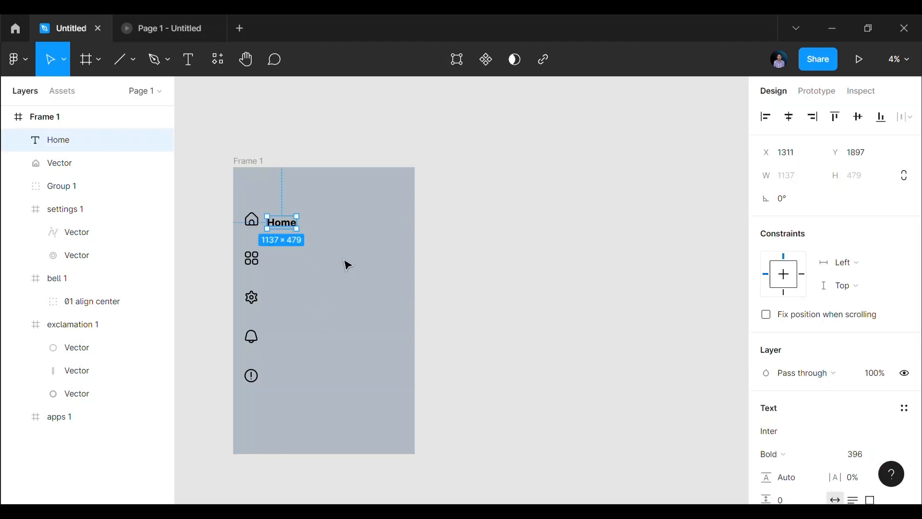
{"action": "key", "text": "Up"}
{"action": "key", "text": "Up"}
{"action": "key", "text": "Up"}
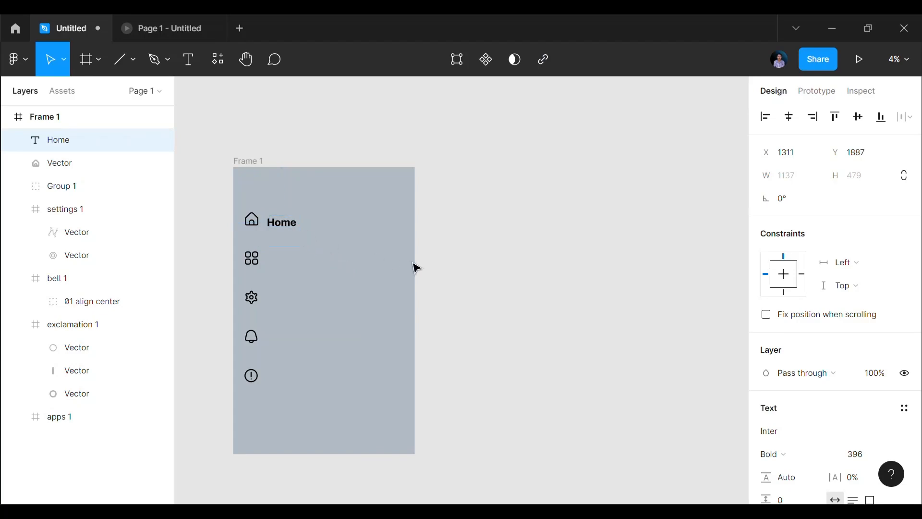
{"action": "key", "text": "shift+Up"}
{"action": "key", "text": "shift+Up"}
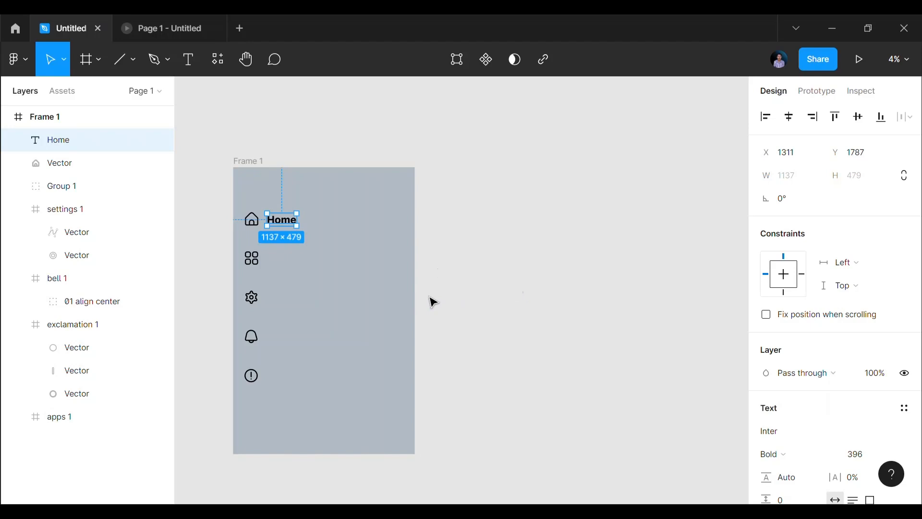
Step: Duplicate the Home text and move the copy straight down to Y 3267, beside the four-square apps icon
{"action": "key", "text": "ctrl+d"}
{"action": "key", "text": "shift+Down"}
{"action": "key", "text": "shift+Down"}
{"action": "key", "text": "shift+Down"}
{"action": "key", "text": "shift+Down"}
{"action": "key", "text": "shift+Down"}
{"action": "key", "text": "shift+Down"}
{"action": "key", "text": "shift+Down"}
{"action": "key", "text": "shift+Down"}
{"action": "key", "text": "shift+Down"}
{"action": "key", "text": "shift+Down"}
{"action": "key", "text": "shift+Down"}
{"action": "key", "text": "shift+Down"}
{"action": "key", "text": "shift+Down"}
{"action": "key", "text": "shift+Down"}
{"action": "key", "text": "shift+Down"}
{"action": "key", "text": "shift+Down"}
{"action": "key", "text": "shift+Down"}
{"action": "key", "text": "shift+Down"}
{"action": "key", "text": "shift+Down"}
{"action": "key", "text": "shift+Down"}
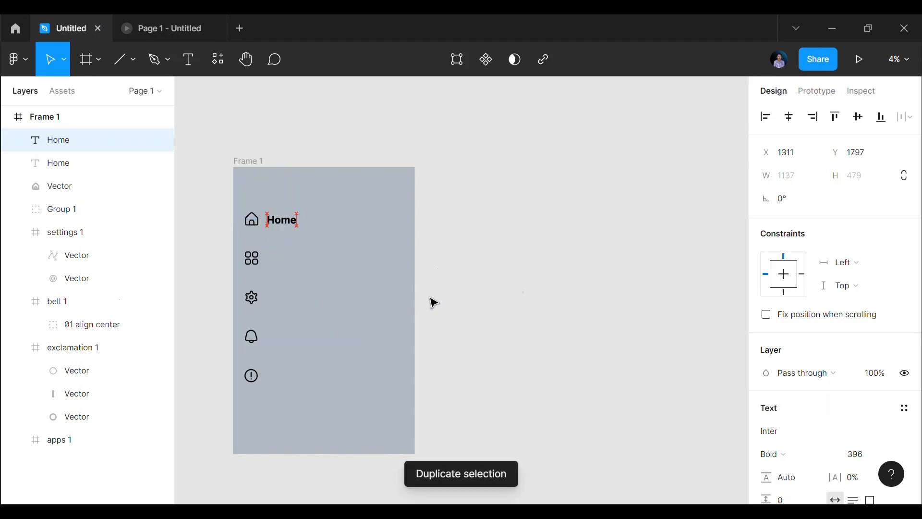
{"action": "key", "text": "shift+Down"}
{"action": "key", "text": "shift+Down"}
{"action": "key", "text": "shift+Down"}
{"action": "key", "text": "shift+Down"}
{"action": "key", "text": "shift+Down"}
{"action": "key", "text": "shift+Down"}
{"action": "key", "text": "shift+Down"}
{"action": "key", "text": "shift+Down"}
{"action": "key", "text": "shift+Down"}
{"action": "key", "text": "shift+Down"}
{"action": "key", "text": "shift+Down"}
{"action": "key", "text": "shift+Down"}
{"action": "key", "text": "shift+Down"}
{"action": "key", "text": "shift+Down"}
{"action": "key", "text": "shift+Down"}
{"action": "key", "text": "shift+Down"}
{"action": "key", "text": "shift+Down"}
{"action": "key", "text": "shift+Down"}
{"action": "key", "text": "shift+Down"}
{"action": "key", "text": "shift+Down"}
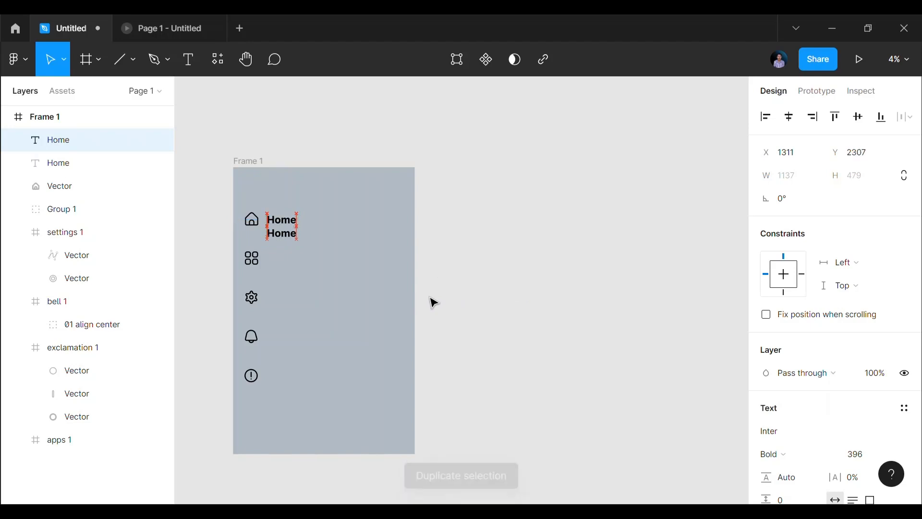
{"action": "key", "text": "shift+Down"}
{"action": "key", "text": "shift+Down"}
{"action": "key", "text": "shift+Down"}
{"action": "key", "text": "shift+Down"}
{"action": "key", "text": "shift+Down"}
{"action": "key", "text": "shift+Down"}
{"action": "key", "text": "shift+Down"}
{"action": "key", "text": "shift+Down"}
{"action": "key", "text": "shift+Down"}
{"action": "key", "text": "shift+Down"}
{"action": "key", "text": "shift+Down"}
{"action": "key", "text": "shift+Down"}
{"action": "key", "text": "shift+Down"}
{"action": "key", "text": "shift+Down"}
{"action": "key", "text": "shift+Down"}
{"action": "key", "text": "shift+Down"}
{"action": "key", "text": "shift+Down"}
{"action": "key", "text": "shift+Down"}
{"action": "key", "text": "shift+Down"}
{"action": "key", "text": "shift+Down"}
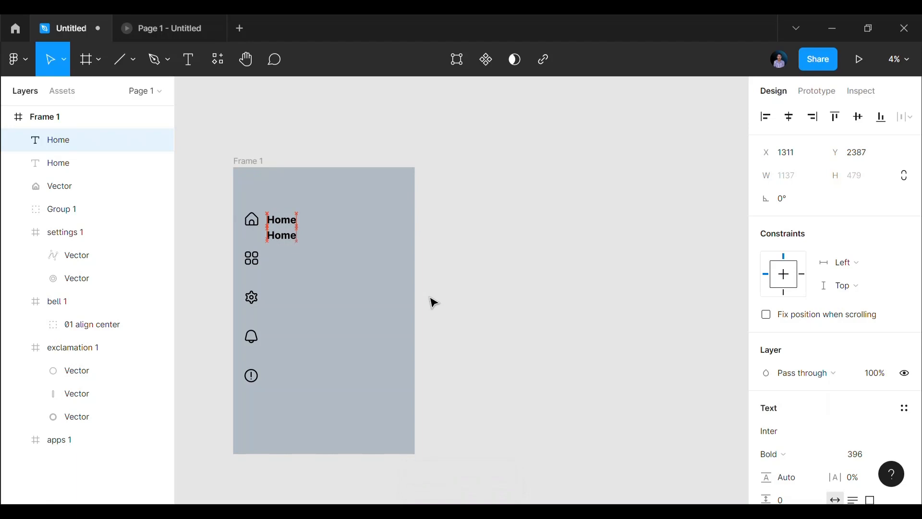
{"action": "key", "text": "shift+Down"}
{"action": "key", "text": "shift+Down"}
{"action": "key", "text": "shift+Down"}
{"action": "key", "text": "shift+Down"}
{"action": "key", "text": "shift+Down"}
{"action": "key", "text": "shift+Down"}
{"action": "key", "text": "shift+Down"}
{"action": "key", "text": "shift+Down"}
{"action": "key", "text": "shift+Down"}
{"action": "key", "text": "shift+Down"}
{"action": "key", "text": "shift+Down"}
{"action": "key", "text": "shift+Down"}
{"action": "key", "text": "shift+Down"}
{"action": "key", "text": "shift+Down"}
{"action": "key", "text": "shift+Down"}
{"action": "key", "text": "shift+Down"}
{"action": "key", "text": "shift+Down"}
{"action": "key", "text": "shift+Down"}
{"action": "key", "text": "shift+Down"}
{"action": "key", "text": "shift+Down"}
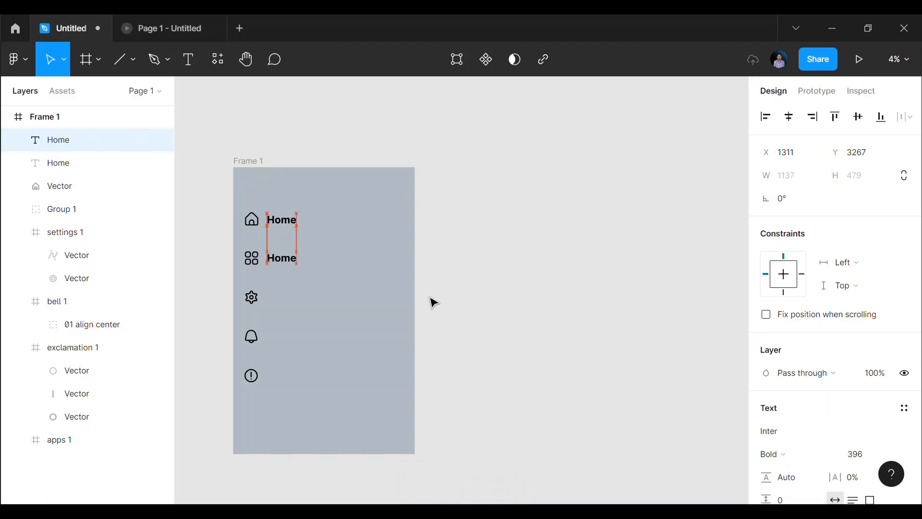
Step: Change the text beside the four-square icon to "Apps"
{"action": "double_click", "coordinate": [285, 264]}
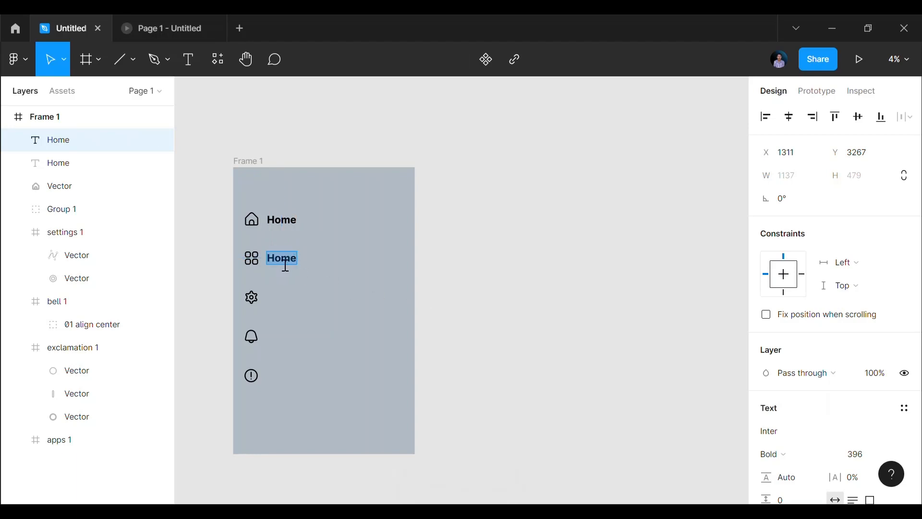
{"action": "type", "text": "Apps"}
{"action": "key", "text": "Escape"}
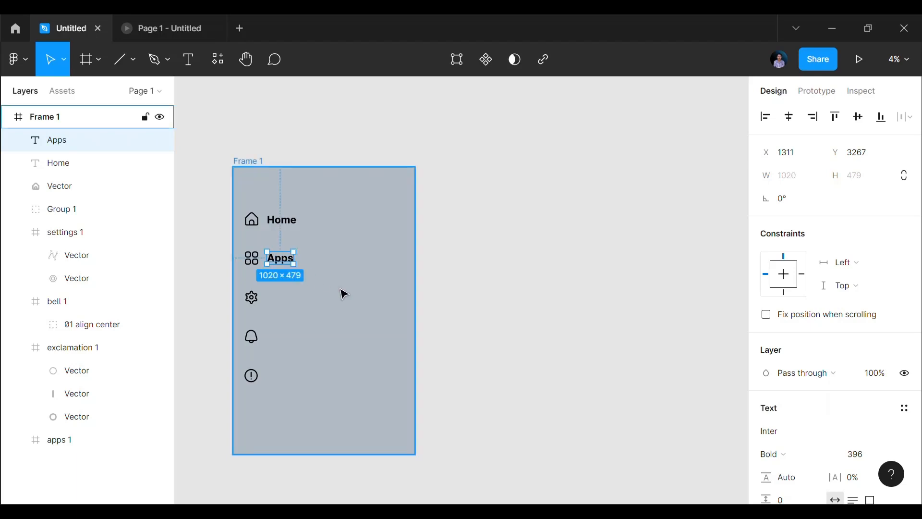
Step: Duplicate the Apps text and move the copy straight down to Y 4797, level with the gear icon
{"action": "key", "text": "ctrl+d"}
{"action": "key", "text": "shift+Down"}
{"action": "key", "text": "shift+Down"}
{"action": "key", "text": "shift+Down"}
{"action": "key", "text": "shift+Down"}
{"action": "key", "text": "shift+Down"}
{"action": "key", "text": "shift+Down"}
{"action": "key", "text": "shift+Down"}
{"action": "key", "text": "shift+Down"}
{"action": "key", "text": "shift+Down"}
{"action": "key", "text": "shift+Down"}
{"action": "key", "text": "shift+Down"}
{"action": "key", "text": "shift+Down"}
{"action": "key", "text": "shift+Down"}
{"action": "key", "text": "shift+Down"}
{"action": "key", "text": "shift+Down"}
{"action": "key", "text": "shift+Down"}
{"action": "key", "text": "shift+Down"}
{"action": "key", "text": "shift+Down"}
{"action": "key", "text": "shift+Down"}
{"action": "key", "text": "shift+Down"}
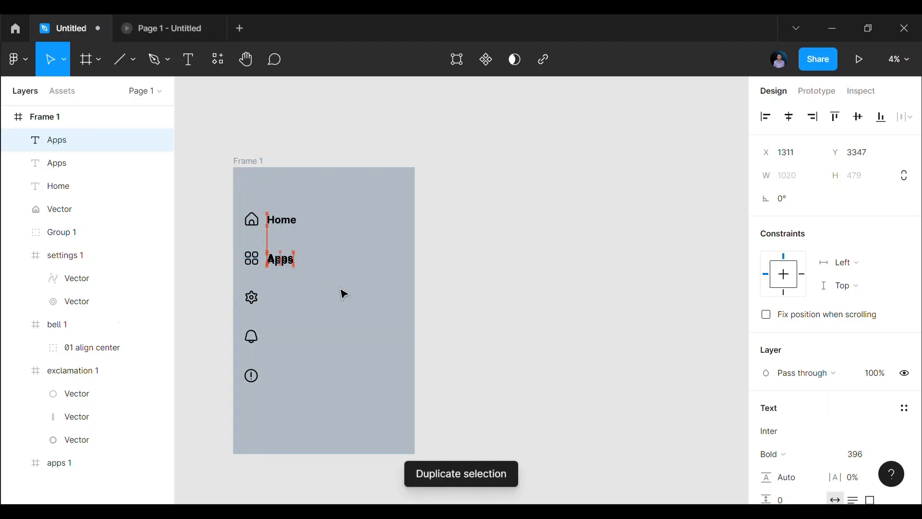
{"action": "key", "text": "shift+Down"}
{"action": "key", "text": "shift+Down"}
{"action": "key", "text": "shift+Down"}
{"action": "key", "text": "shift+Down"}
{"action": "key", "text": "shift+Down"}
{"action": "key", "text": "shift+Down"}
{"action": "key", "text": "shift+Down"}
{"action": "key", "text": "shift+Down"}
{"action": "key", "text": "shift+Down"}
{"action": "key", "text": "shift+Down"}
{"action": "key", "text": "shift+Down"}
{"action": "key", "text": "shift+Down"}
{"action": "key", "text": "shift+Down"}
{"action": "key", "text": "shift+Down"}
{"action": "key", "text": "shift+Down"}
{"action": "key", "text": "shift+Down"}
{"action": "key", "text": "shift+Down"}
{"action": "key", "text": "shift+Down"}
{"action": "key", "text": "shift+Down"}
{"action": "key", "text": "shift+Down"}
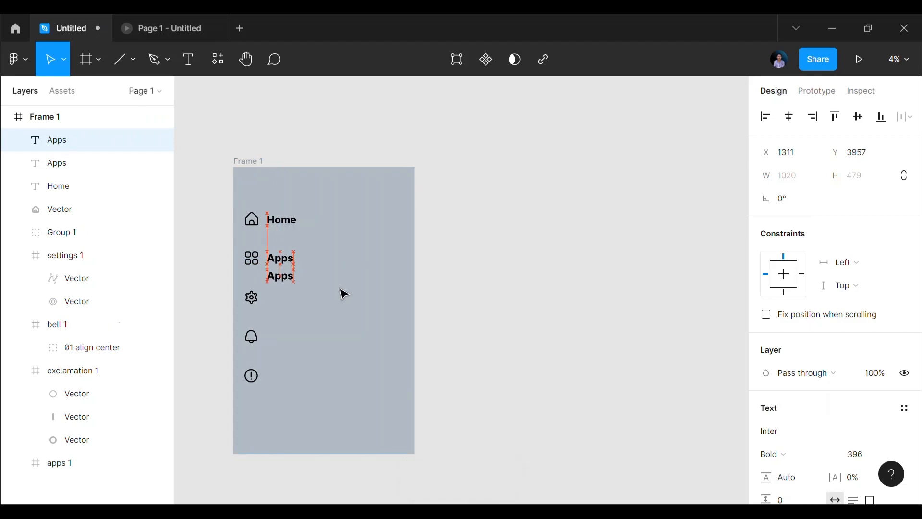
{"action": "key", "text": "shift+Down"}
{"action": "key", "text": "shift+Down"}
{"action": "key", "text": "shift+Down"}
{"action": "key", "text": "shift+Down"}
{"action": "key", "text": "shift+Down"}
{"action": "key", "text": "shift+Down"}
{"action": "key", "text": "shift+Down"}
{"action": "key", "text": "shift+Down"}
{"action": "key", "text": "shift+Down"}
{"action": "key", "text": "shift+Down"}
{"action": "key", "text": "shift+Down"}
{"action": "key", "text": "shift+Down"}
{"action": "key", "text": "shift+Down"}
{"action": "key", "text": "shift+Down"}
{"action": "key", "text": "shift+Down"}
{"action": "key", "text": "shift+Down"}
{"action": "key", "text": "shift+Down"}
{"action": "key", "text": "shift+Down"}
{"action": "key", "text": "shift+Down"}
{"action": "key", "text": "shift+Down"}
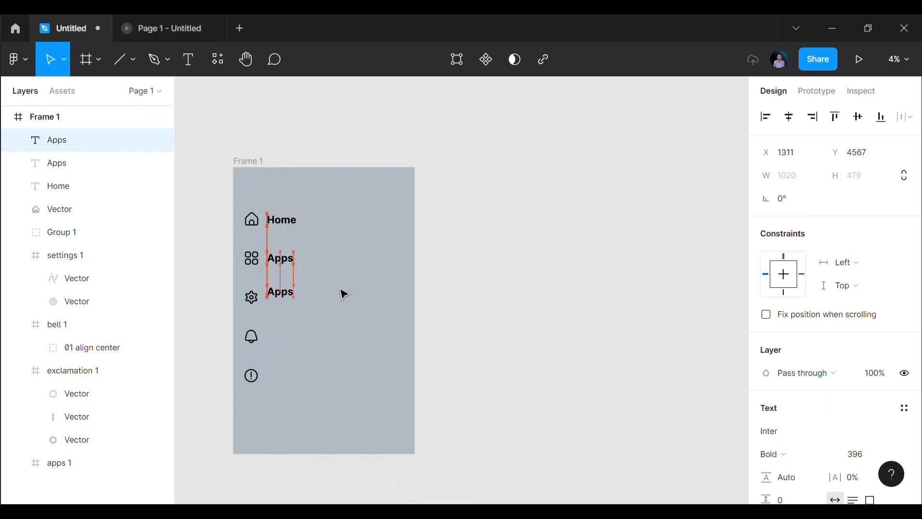
{"action": "key", "text": "shift+Down"}
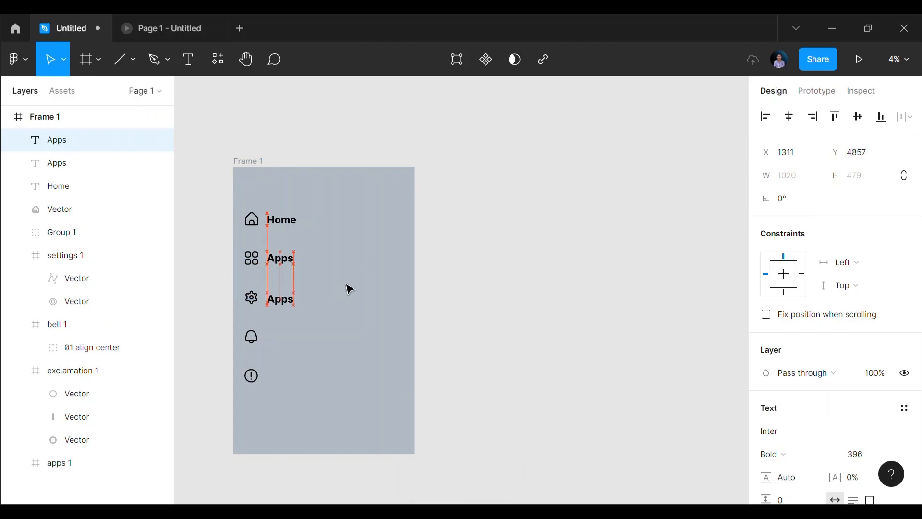
{"action": "key", "text": "shift+Up"}
{"action": "key", "text": "shift+Up"}
{"action": "key", "text": "shift+Up"}
{"action": "key", "text": "shift+Up"}
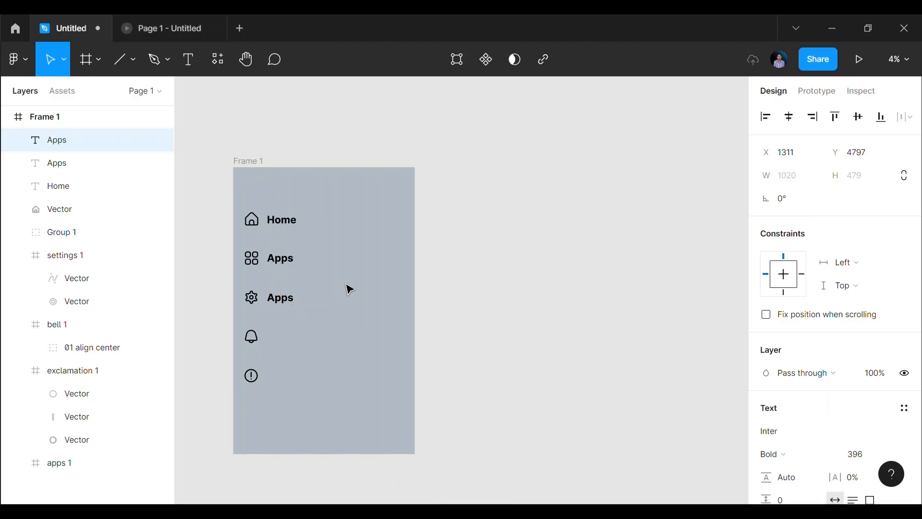
Step: Change the text beside the gear icon to "Setting"
{"action": "double_click", "coordinate": [288, 302]}
{"action": "type", "text": "S"}
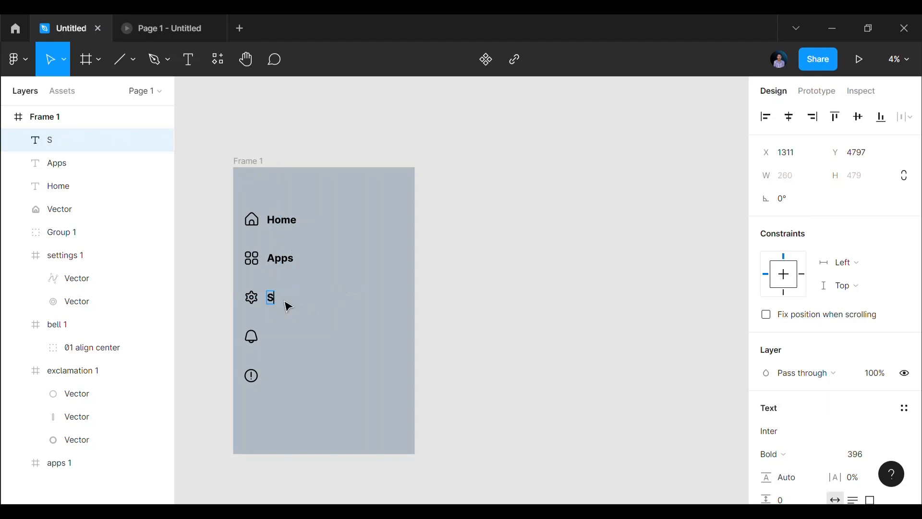
{"action": "type", "text": "etting"}
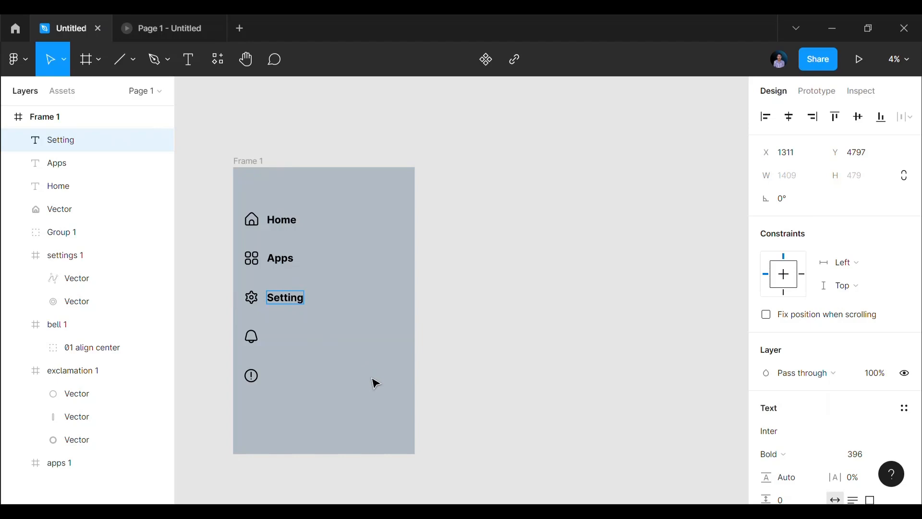
{"action": "key", "text": "Escape"}
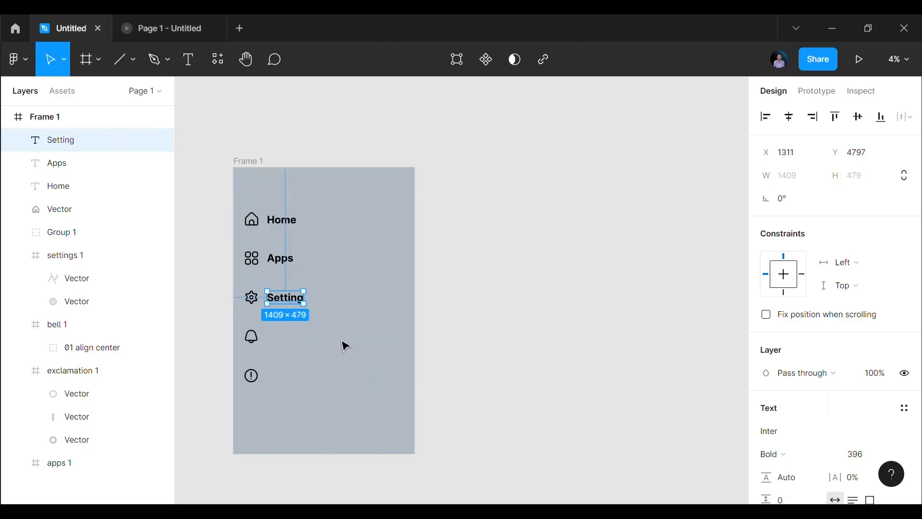
Step: Duplicate the Setting text and move the copy straight down to Y 6277, level with the bell icon
{"action": "key", "text": "ctrl+d"}
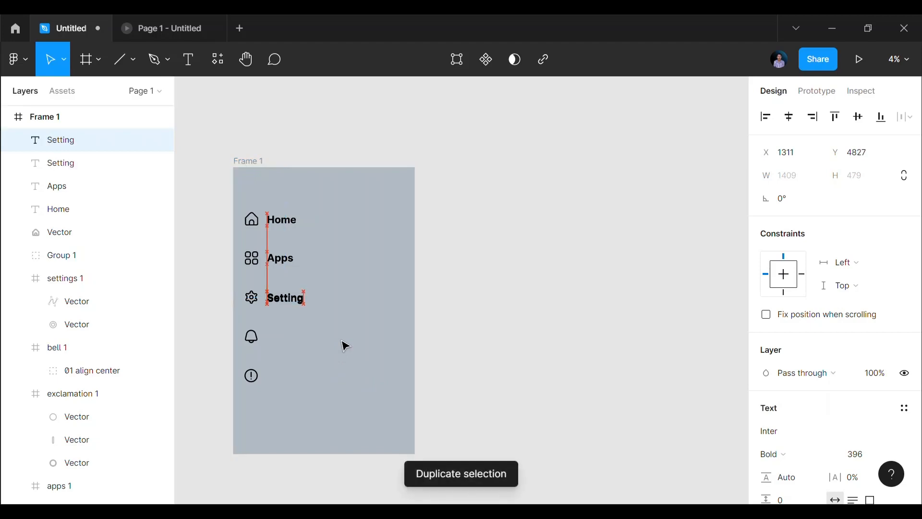
{"action": "key", "text": "shift+Down"}
{"action": "key", "text": "shift+Down"}
{"action": "key", "text": "shift+Down"}
{"action": "key", "text": "shift+Down"}
{"action": "key", "text": "shift+Down"}
{"action": "key", "text": "shift+Down"}
{"action": "key", "text": "shift+Down"}
{"action": "key", "text": "shift+Down"}
{"action": "key", "text": "shift+Down"}
{"action": "key", "text": "shift+Down"}
{"action": "key", "text": "shift+Down"}
{"action": "key", "text": "shift+Down"}
{"action": "key", "text": "shift+Down"}
{"action": "key", "text": "shift+Down"}
{"action": "key", "text": "shift+Down"}
{"action": "key", "text": "shift+Down"}
{"action": "key", "text": "shift+Down"}
{"action": "key", "text": "shift+Down"}
{"action": "key", "text": "shift+Down"}
{"action": "key", "text": "shift+Down"}
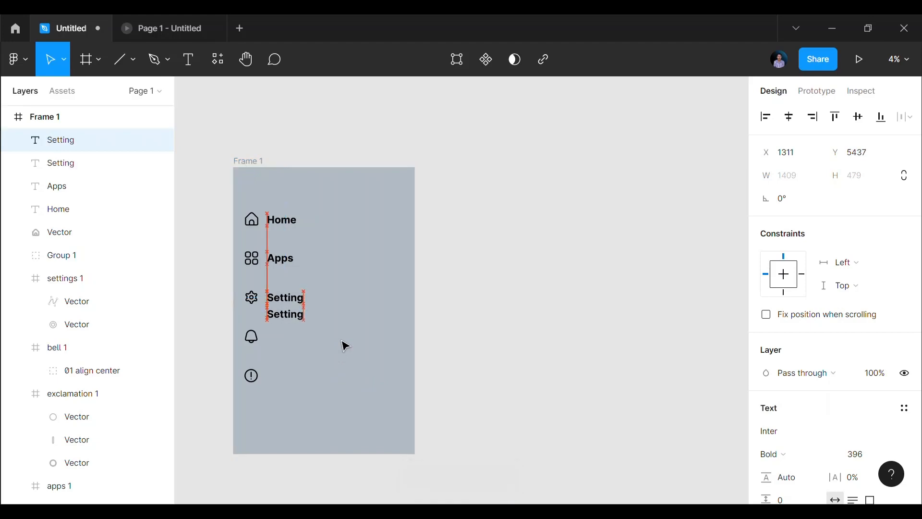
{"action": "key", "text": "shift+Down"}
{"action": "key", "text": "shift+Down"}
{"action": "key", "text": "shift+Down"}
{"action": "key", "text": "shift+Down"}
{"action": "key", "text": "shift+Down"}
{"action": "key", "text": "shift+Down"}
{"action": "key", "text": "shift+Down"}
{"action": "key", "text": "shift+Down"}
{"action": "key", "text": "shift+Down"}
{"action": "key", "text": "shift+Down"}
{"action": "key", "text": "shift+Down"}
{"action": "key", "text": "shift+Down"}
{"action": "key", "text": "shift+Down"}
{"action": "key", "text": "shift+Down"}
{"action": "key", "text": "shift+Down"}
{"action": "key", "text": "shift+Down"}
{"action": "key", "text": "shift+Down"}
{"action": "key", "text": "shift+Down"}
{"action": "key", "text": "shift+Down"}
{"action": "key", "text": "shift+Down"}
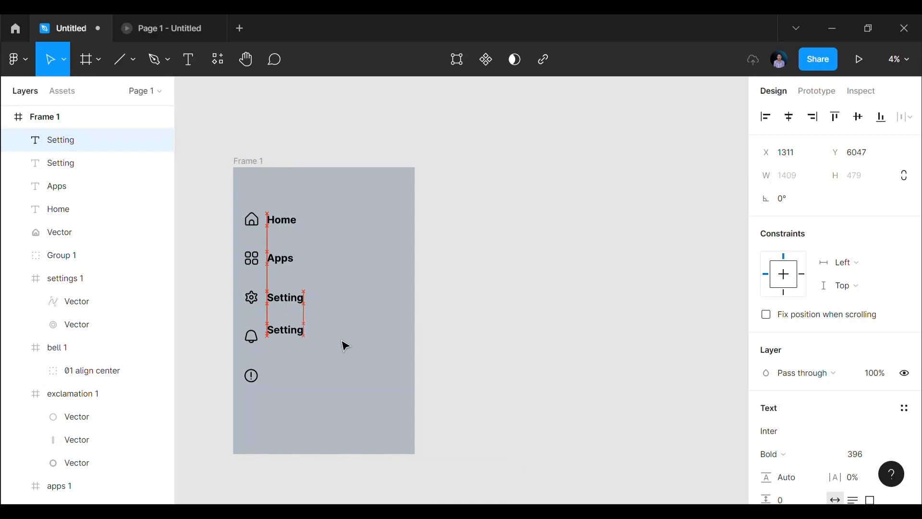
{"action": "key", "text": "shift+Down"}
{"action": "key", "text": "shift+Down"}
{"action": "key", "text": "shift+Down"}
{"action": "key", "text": "shift+Down"}
{"action": "key", "text": "shift+Down"}
{"action": "key", "text": "shift+Down"}
{"action": "key", "text": "shift+Down"}
{"action": "key", "text": "shift+Down"}
{"action": "key", "text": "shift+Down"}
{"action": "key", "text": "shift+Down"}
{"action": "key", "text": "shift+Down"}
{"action": "key", "text": "shift+Down"}
{"action": "key", "text": "shift+Down"}
{"action": "key", "text": "shift+Down"}
{"action": "key", "text": "shift+Down"}
{"action": "key", "text": "shift+Down"}
{"action": "key", "text": "shift+Down"}
{"action": "key", "text": "shift+Down"}
{"action": "key", "text": "shift+Down"}
{"action": "key", "text": "shift+Down"}
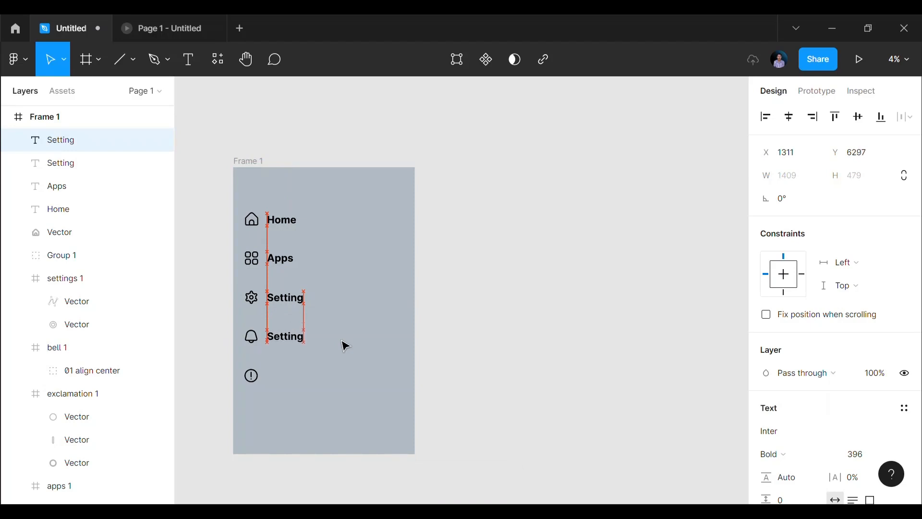
{"action": "key", "text": "shift+Up"}
{"action": "key", "text": "shift+Up"}
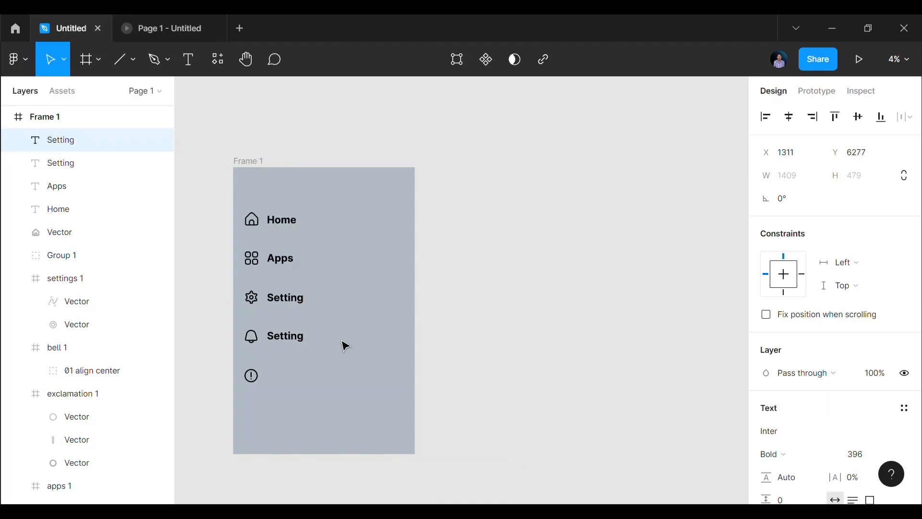
Step: Change the text beside the bell icon to "Notification"
{"action": "double_click", "coordinate": [298, 343]}
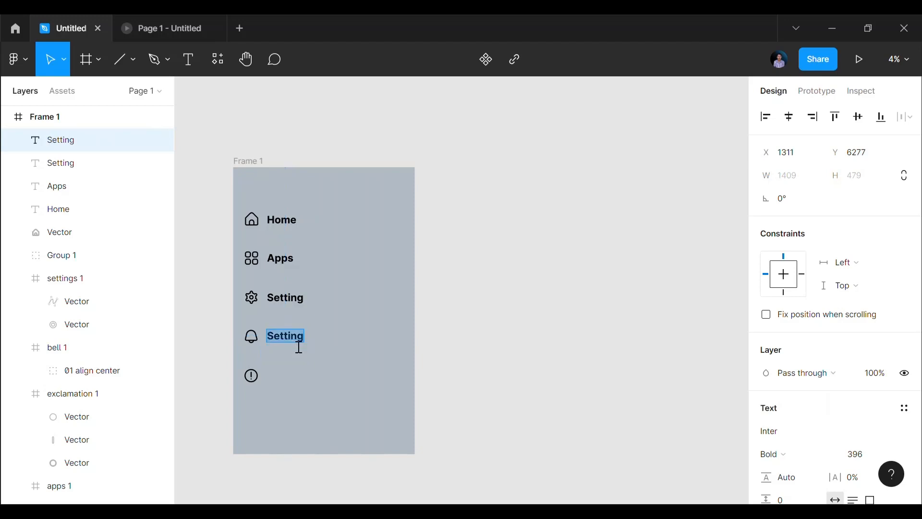
{"action": "type", "text": "No"}
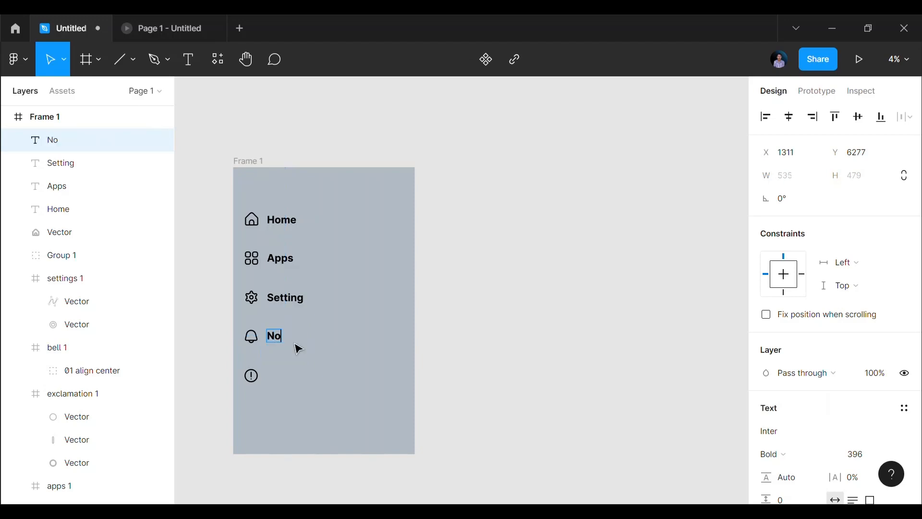
{"action": "type", "text": "tification"}
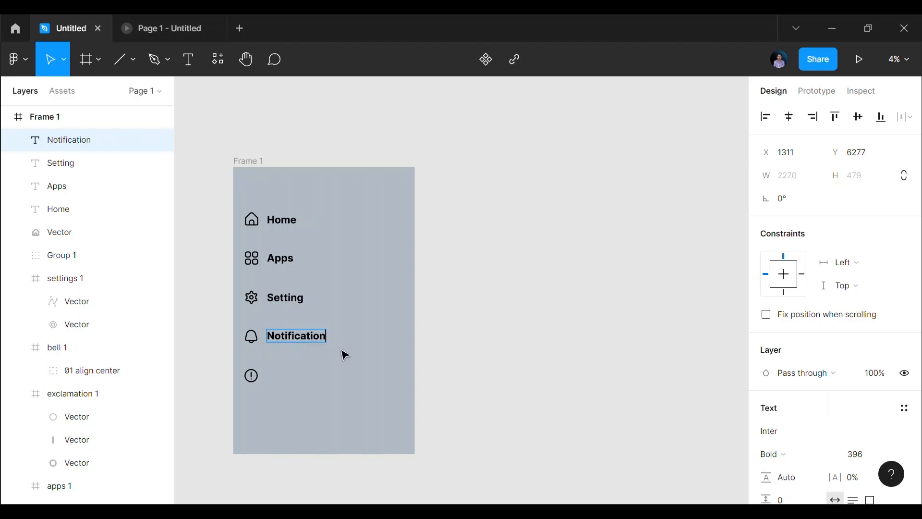
{"action": "key", "text": "Escape"}
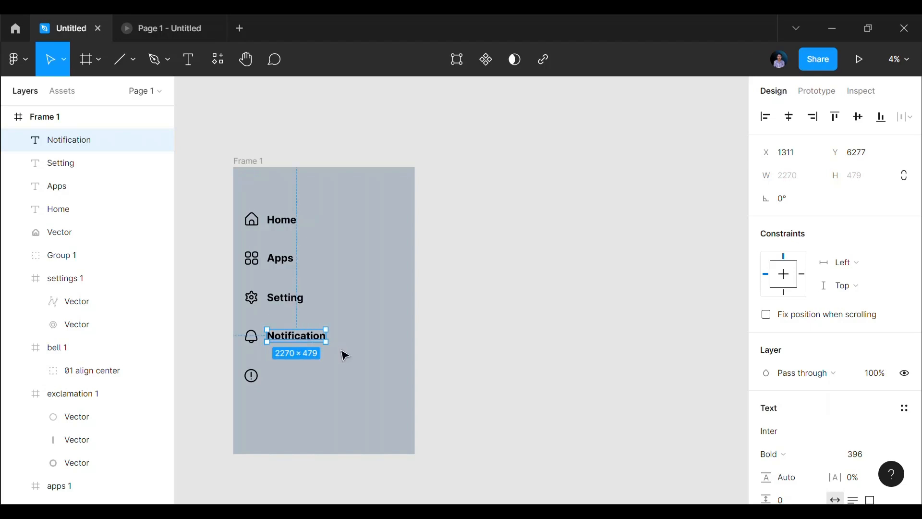
Step: Duplicate the Notification text and move the copy straight down to about Y 7819, level with the exclamation icon
{"action": "key", "text": "ctrl+d"}
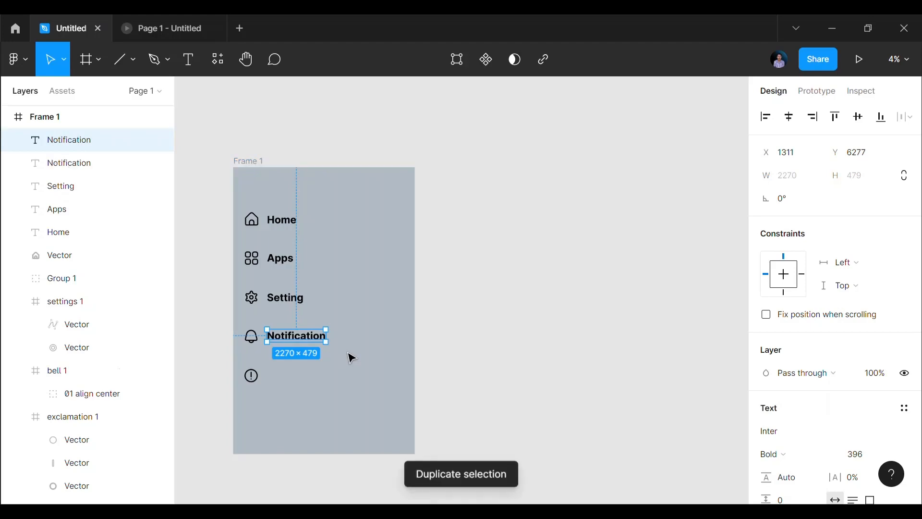
{"action": "key", "text": "shift+Down"}
{"action": "key", "text": "shift+Down"}
{"action": "key", "text": "shift+Down"}
{"action": "key", "text": "shift+Down"}
{"action": "key", "text": "shift+Down"}
{"action": "key", "text": "shift+Down"}
{"action": "key", "text": "shift+Down"}
{"action": "key", "text": "shift+Down"}
{"action": "key", "text": "shift+Down"}
{"action": "key", "text": "shift+Down"}
{"action": "key", "text": "shift+Down"}
{"action": "key", "text": "shift+Down"}
{"action": "key", "text": "shift+Down"}
{"action": "key", "text": "shift+Down"}
{"action": "key", "text": "shift+Down"}
{"action": "key", "text": "shift+Down"}
{"action": "key", "text": "shift+Down"}
{"action": "key", "text": "shift+Down"}
{"action": "key", "text": "shift+Down"}
{"action": "key", "text": "shift+Down"}
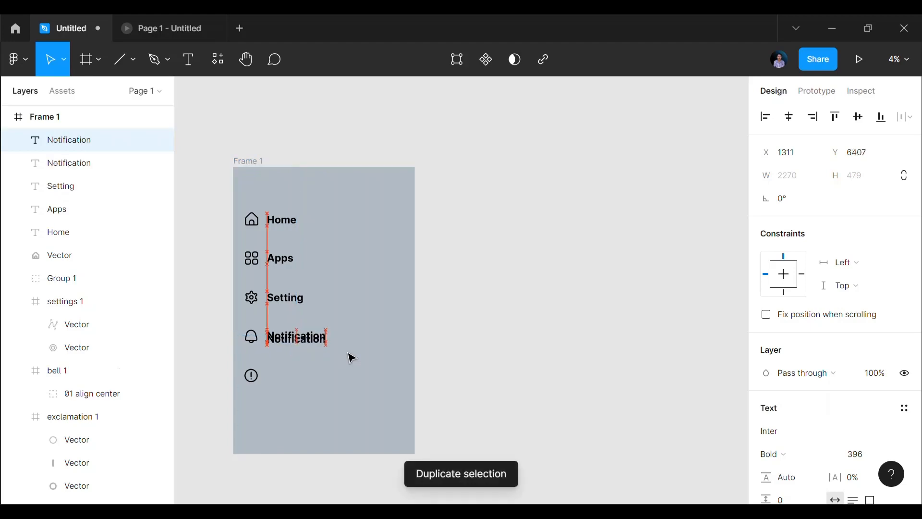
{"action": "key", "text": "shift+Down"}
{"action": "key", "text": "shift+Down"}
{"action": "key", "text": "shift+Down"}
{"action": "key", "text": "shift+Down"}
{"action": "key", "text": "shift+Down"}
{"action": "key", "text": "shift+Down"}
{"action": "key", "text": "shift+Down"}
{"action": "key", "text": "shift+Down"}
{"action": "key", "text": "shift+Down"}
{"action": "key", "text": "shift+Down"}
{"action": "key", "text": "shift+Down"}
{"action": "key", "text": "shift+Down"}
{"action": "key", "text": "shift+Down"}
{"action": "key", "text": "shift+Down"}
{"action": "key", "text": "shift+Down"}
{"action": "key", "text": "shift+Down"}
{"action": "key", "text": "shift+Down"}
{"action": "key", "text": "shift+Down"}
{"action": "key", "text": "shift+Down"}
{"action": "key", "text": "shift+Down"}
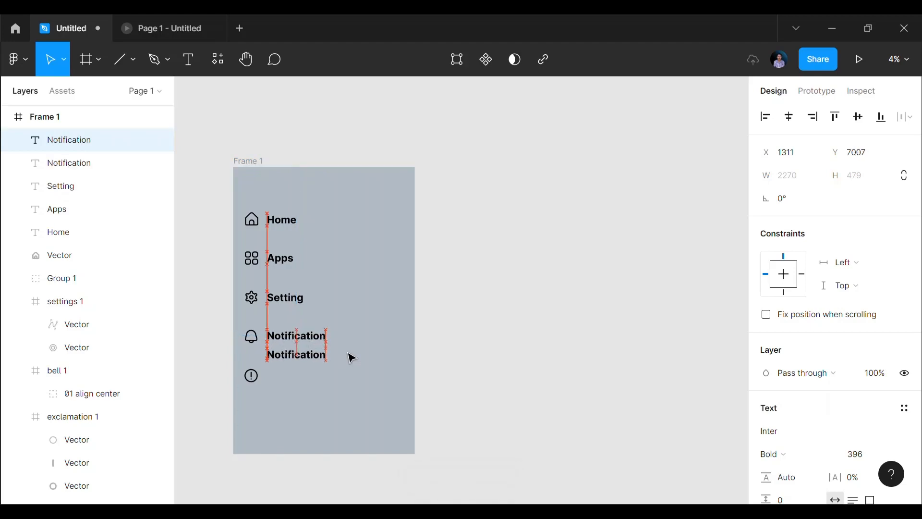
{"action": "key", "text": "shift+Down"}
{"action": "key", "text": "shift+Down"}
{"action": "key", "text": "shift+Down"}
{"action": "key", "text": "shift+Down"}
{"action": "key", "text": "shift+Down"}
{"action": "key", "text": "shift+Down"}
{"action": "key", "text": "shift+Down"}
{"action": "key", "text": "shift+Down"}
{"action": "key", "text": "shift+Down"}
{"action": "key", "text": "shift+Down"}
{"action": "key", "text": "shift+Down"}
{"action": "key", "text": "shift+Down"}
{"action": "key", "text": "shift+Down"}
{"action": "key", "text": "shift+Down"}
{"action": "key", "text": "shift+Down"}
{"action": "key", "text": "shift+Down"}
{"action": "key", "text": "shift+Down"}
{"action": "key", "text": "shift+Down"}
{"action": "key", "text": "shift+Down"}
{"action": "key", "text": "shift+Down"}
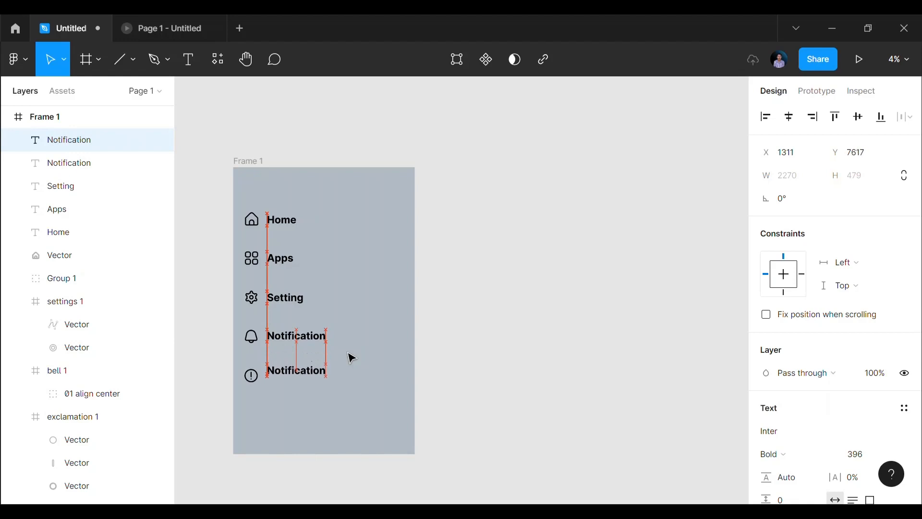
{"action": "key", "text": "shift+Down"}
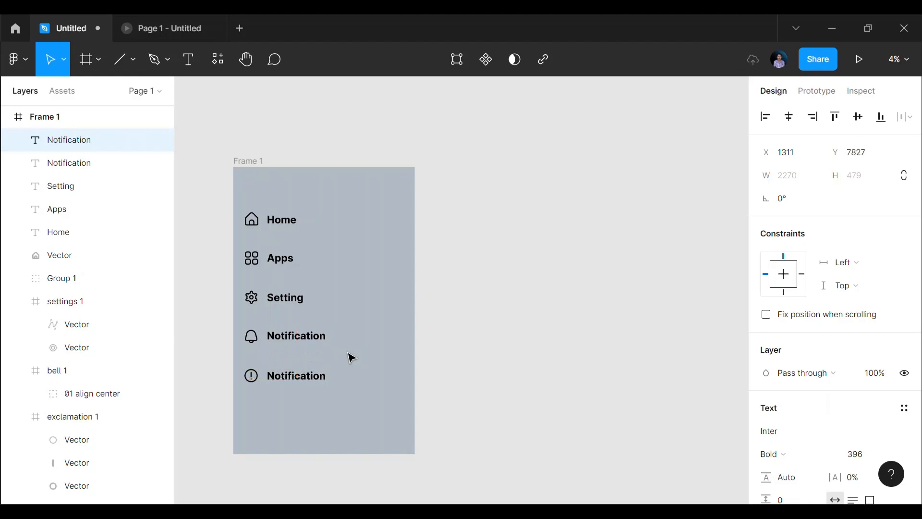
{"action": "key", "text": "Up"}
{"action": "key", "text": "Up"}
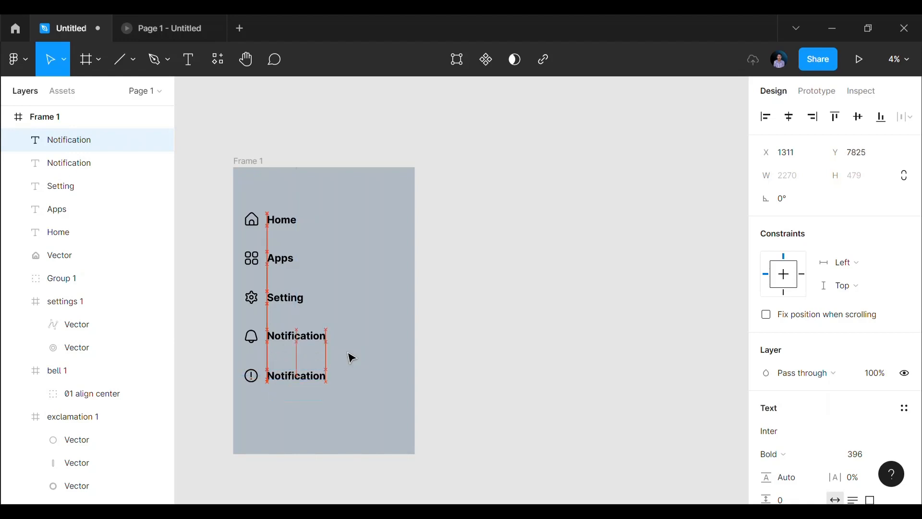
Step: Change the text beside the exclamation icon to "About Us"
{"action": "double_click", "coordinate": [284, 384]}
{"action": "type", "text": "A"}
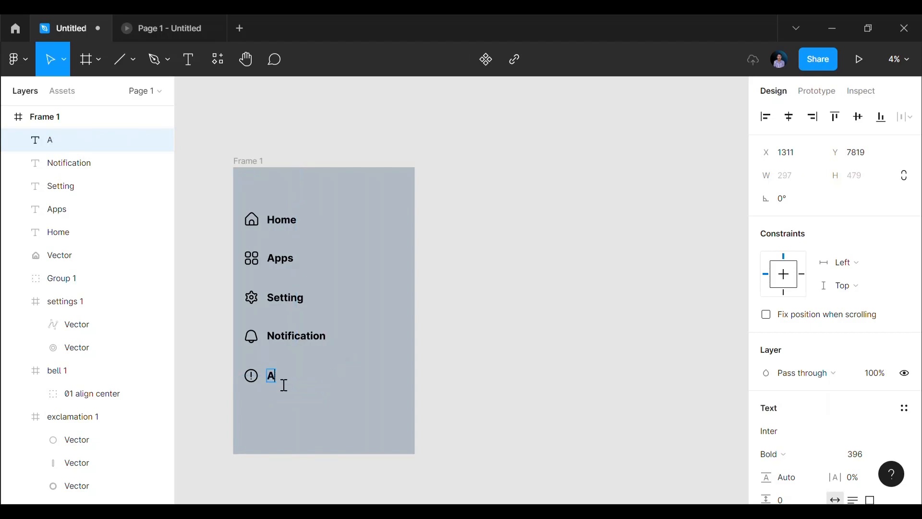
{"action": "type", "text": "bout Us"}
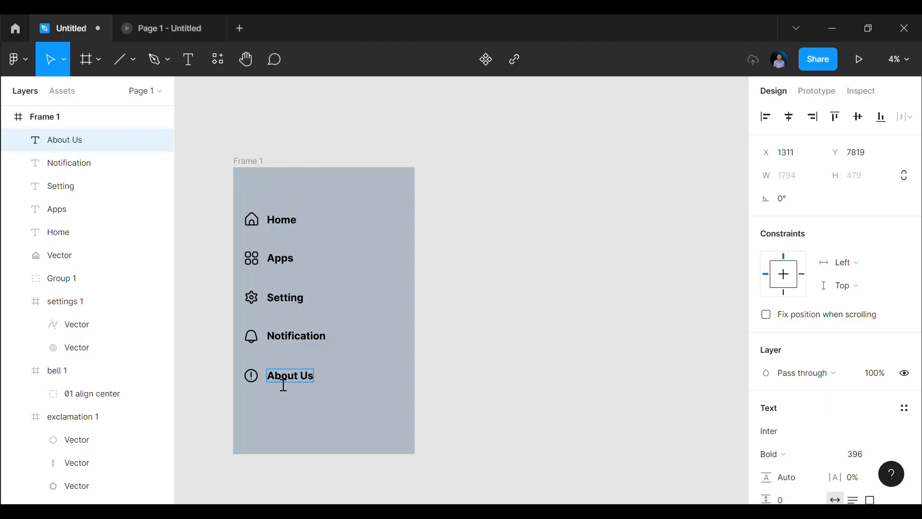
{"action": "key", "text": "Escape"}
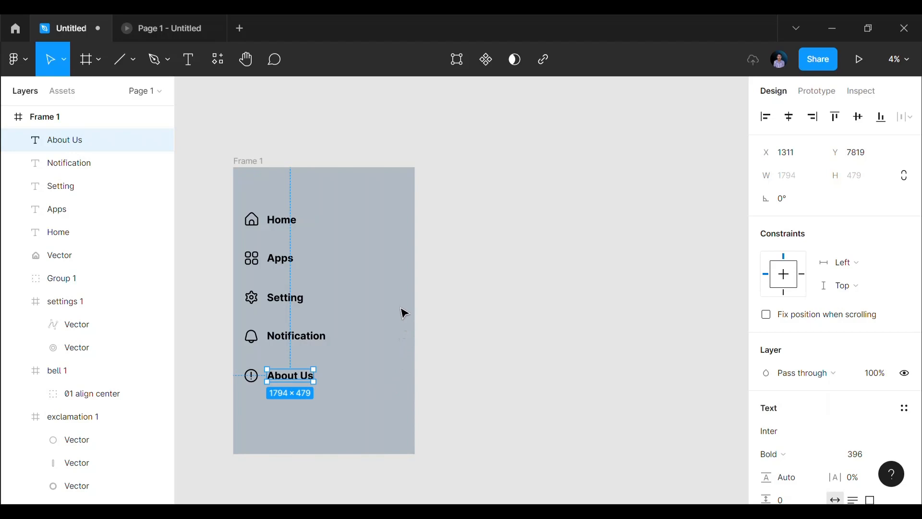
Step: Move the whole menu frame to the right on the canvas, to about X 8563, Y -11352
{"action": "left_click", "coordinate": [371, 249]}
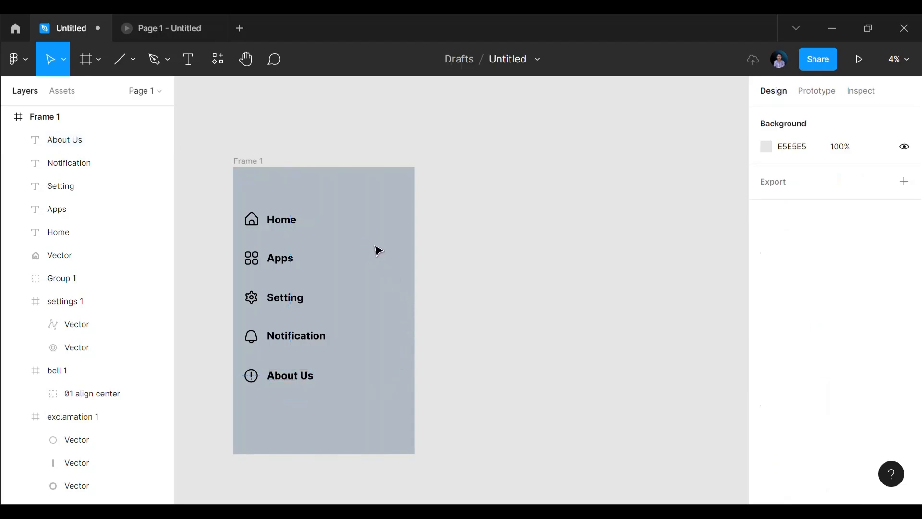
{"action": "left_click", "coordinate": [253, 169]}
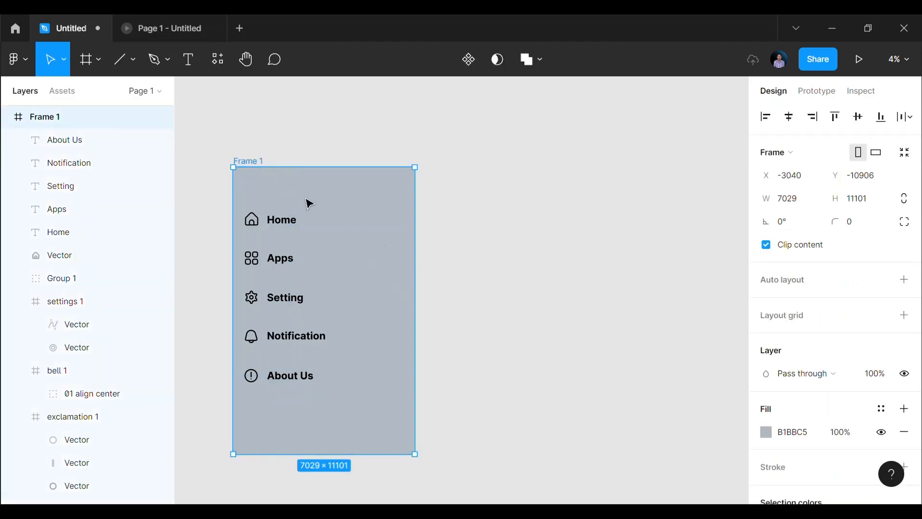
{"action": "left_click_drag", "start_coordinate": [306, 201], "coordinate": [609, 191]}
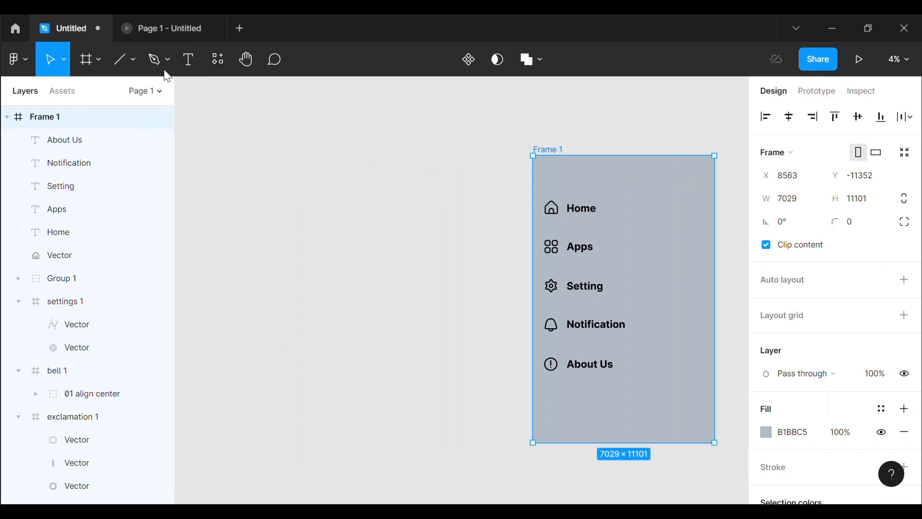
Step: Draw a second frame about 7642 × 11715 in the empty canvas area to the left of the menu frame
{"action": "left_click", "coordinate": [89, 59]}
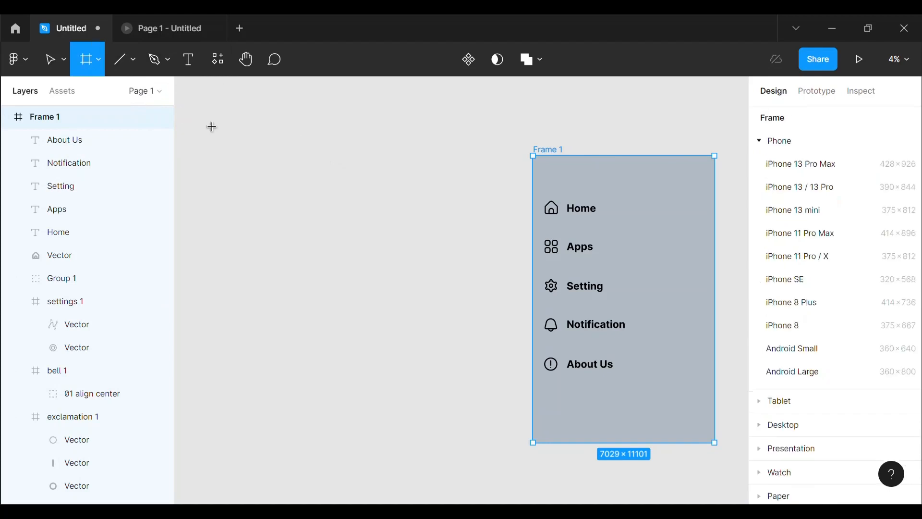
{"action": "left_click_drag", "start_coordinate": [210, 128], "coordinate": [370, 374]}
{"action": "left_click_drag", "start_coordinate": [397, 419], "coordinate": [397, 417]}
{"action": "left_click", "coordinate": [419, 313]}
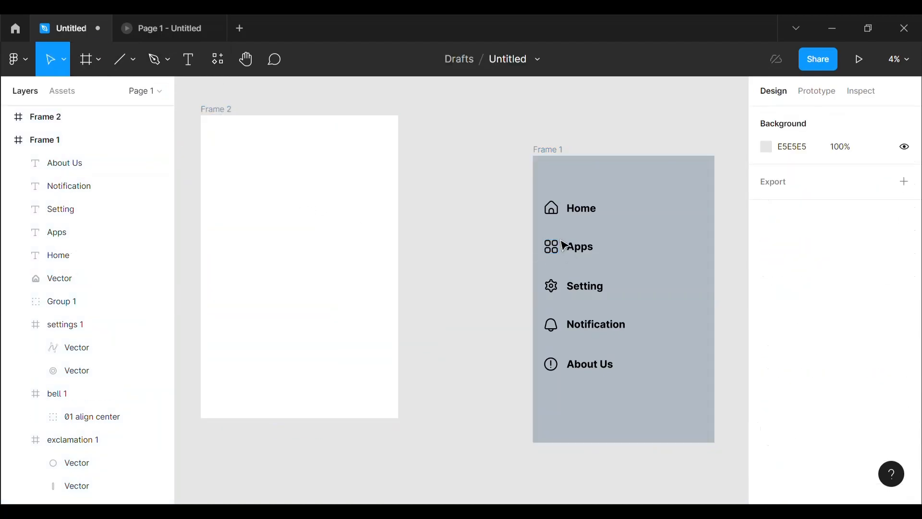
Step: Set the fill of the new white frame to the muted blue 7A8CCB
{"action": "left_click", "coordinate": [298, 178]}
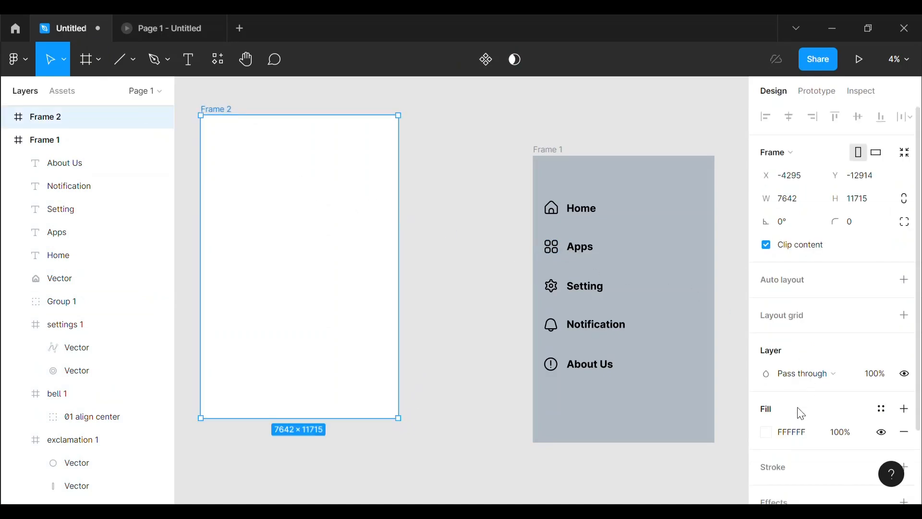
{"action": "left_click", "coordinate": [768, 436]}
{"action": "left_click", "coordinate": [693, 335]}
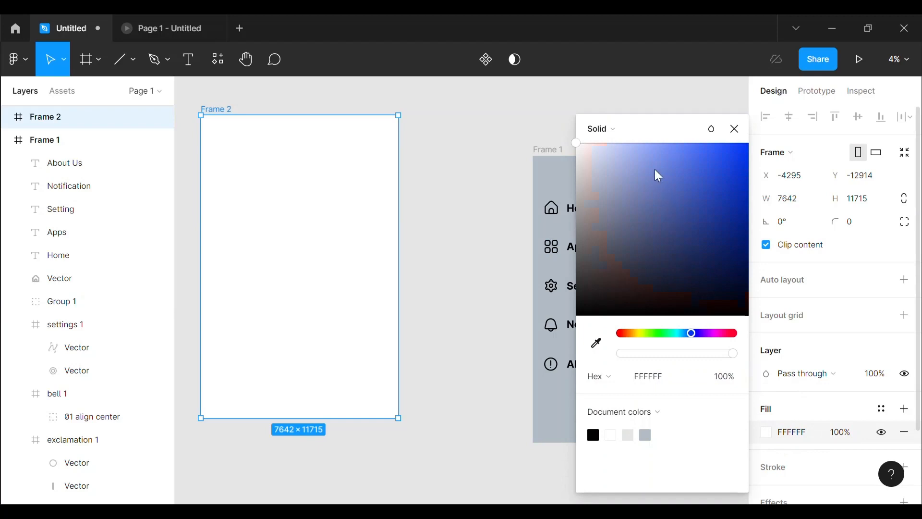
{"action": "left_click_drag", "start_coordinate": [655, 170], "coordinate": [646, 186]}
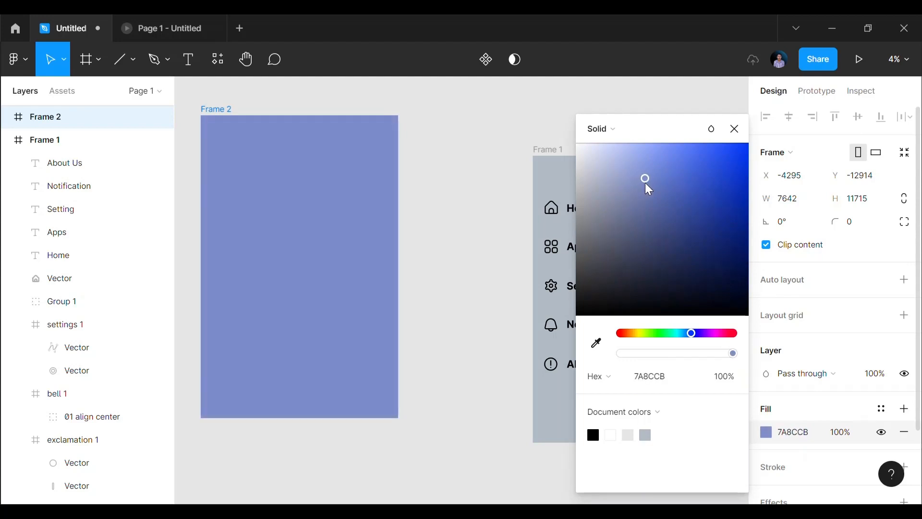
{"action": "left_click", "coordinate": [735, 128]}
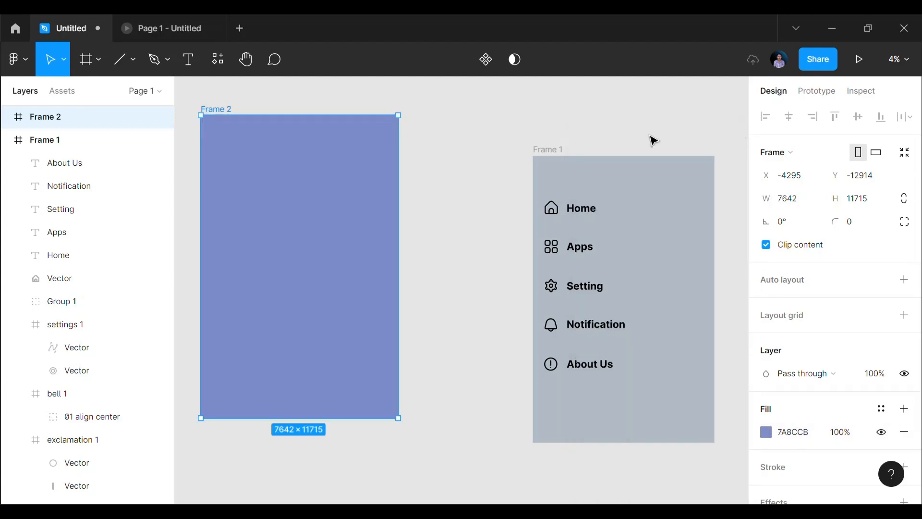
Step: Draw a short horizontal line about 781 long near the upper-left corner of the blue frame
{"action": "left_click", "coordinate": [121, 60]}
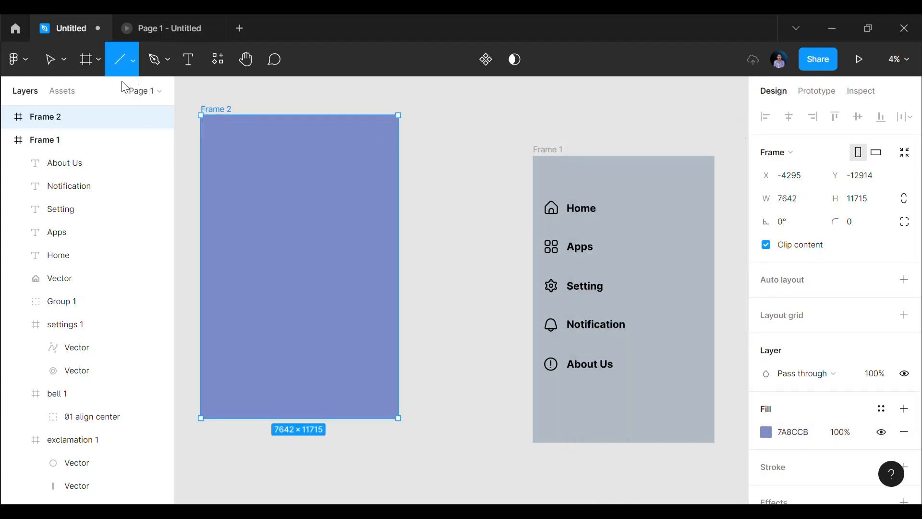
{"action": "left_click", "coordinate": [134, 71]}
{"action": "left_click", "coordinate": [107, 111]}
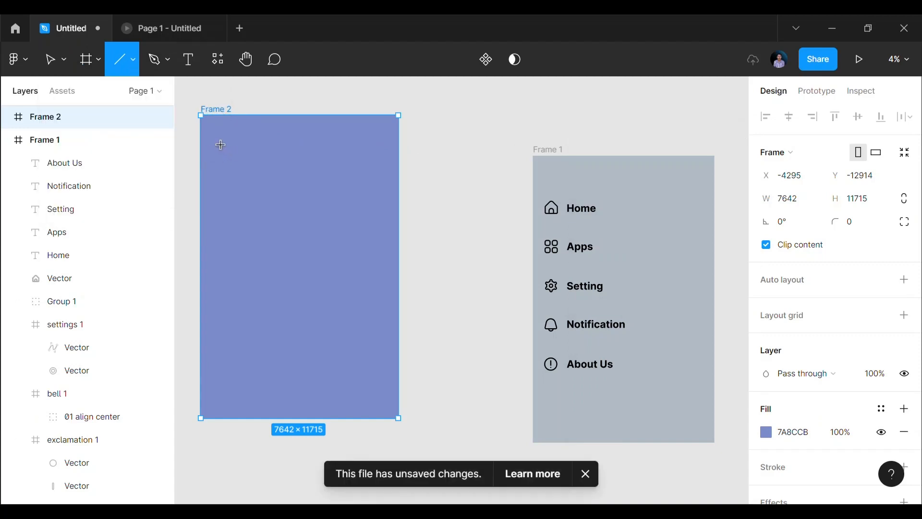
{"action": "left_click_drag", "start_coordinate": [209, 133], "coordinate": [233, 135]}
Step: Set the short line's stroke weight to 41 and give it round end caps
{"action": "scroll", "coordinate": [863, 417], "scroll_direction": "down", "scroll_amount": 3}
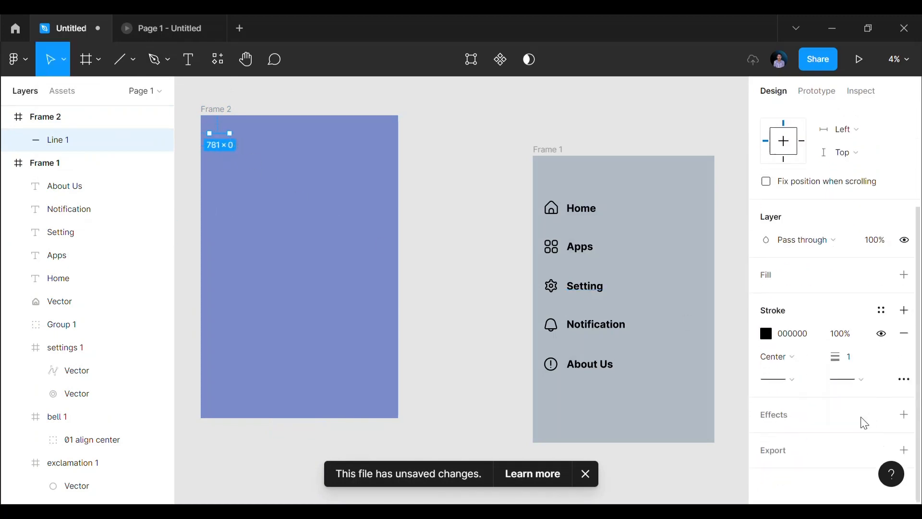
{"action": "left_click", "coordinate": [857, 365]}
{"action": "type", "text": "2"}
{"action": "key", "text": "Return"}
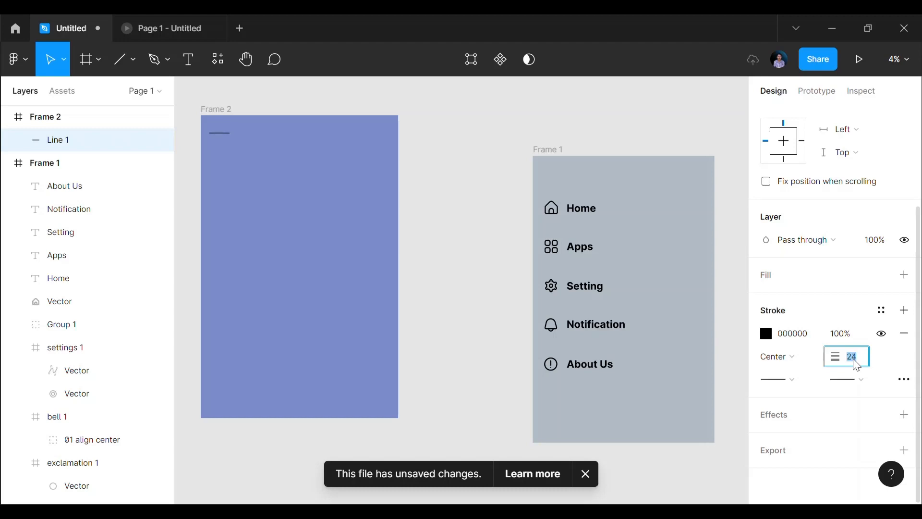
{"action": "type", "text": "32"}
{"action": "key", "text": "Return"}
{"action": "left_click", "coordinate": [793, 385]}
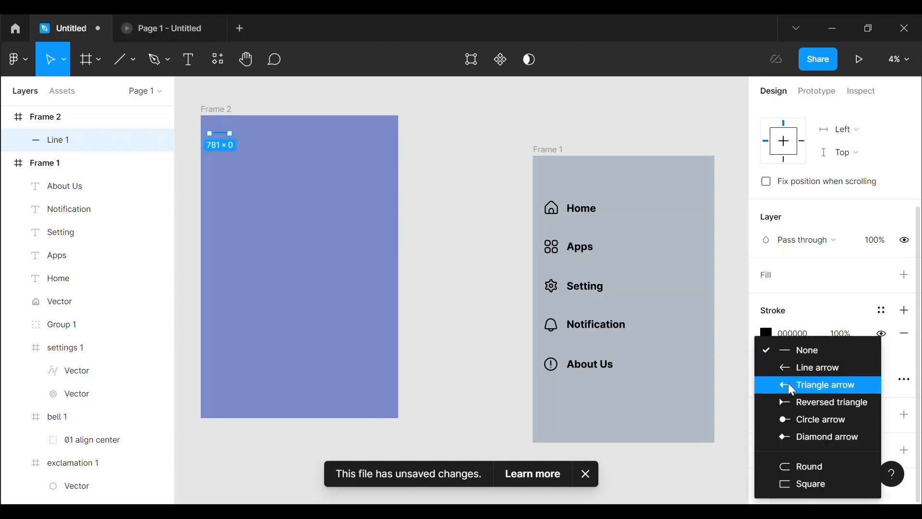
{"action": "left_click", "coordinate": [798, 470]}
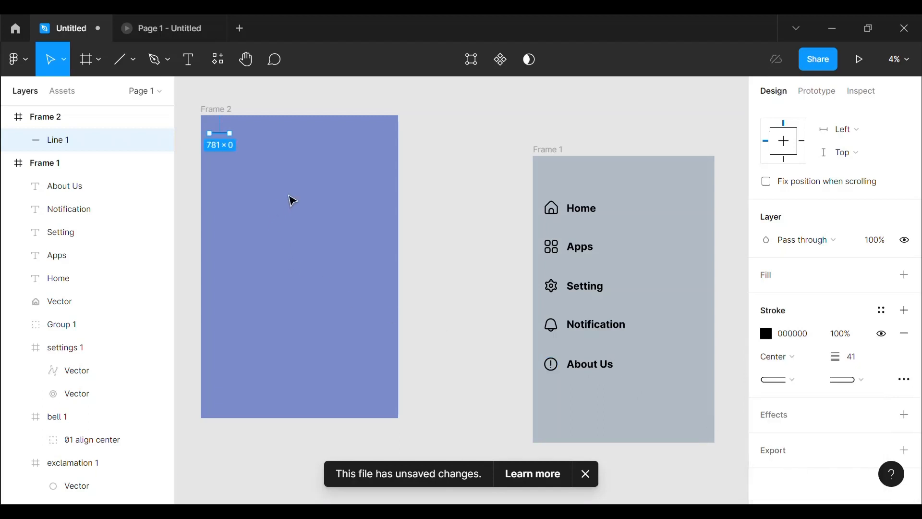
Step: Duplicate the short line twice downward at 150 spacing and group the three lines as a menu icon
{"action": "key", "text": "ctrl+d"}
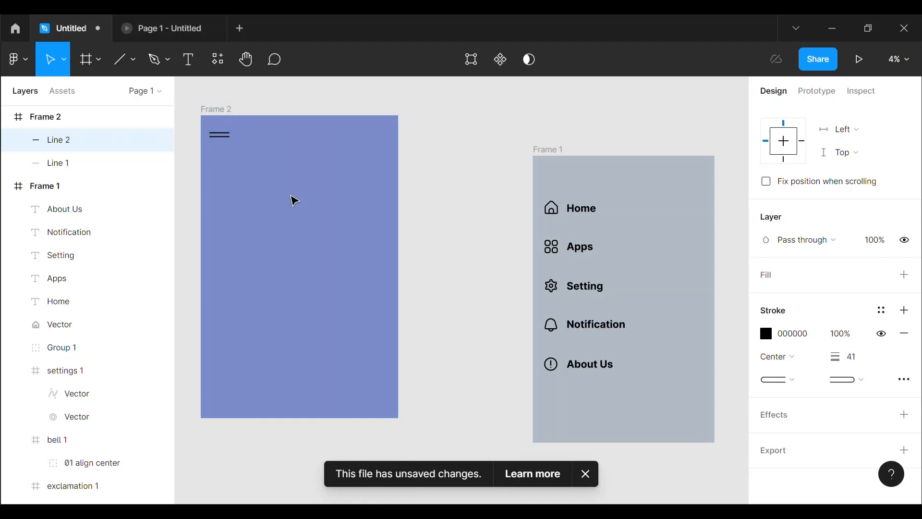
{"action": "key", "text": "ctrl+d"}
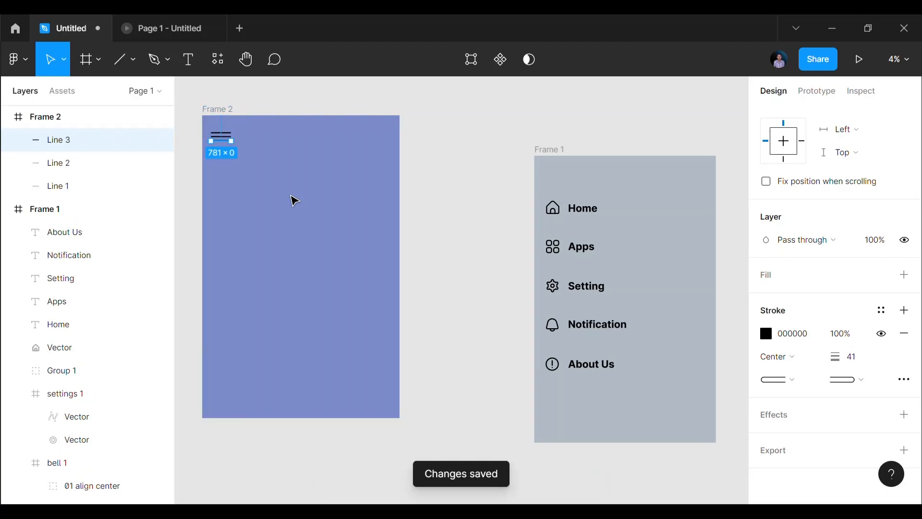
{"action": "left_click", "coordinate": [297, 193]}
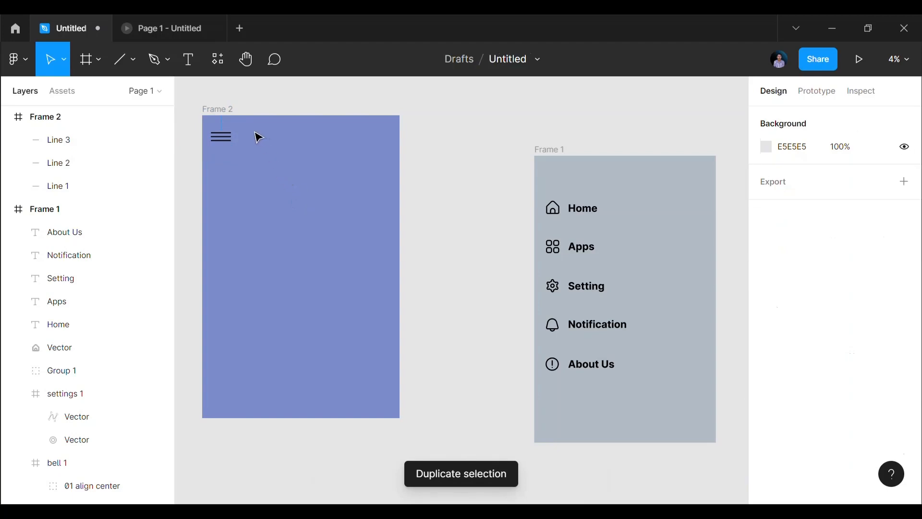
{"action": "left_click_drag", "start_coordinate": [227, 144], "coordinate": [224, 155]}
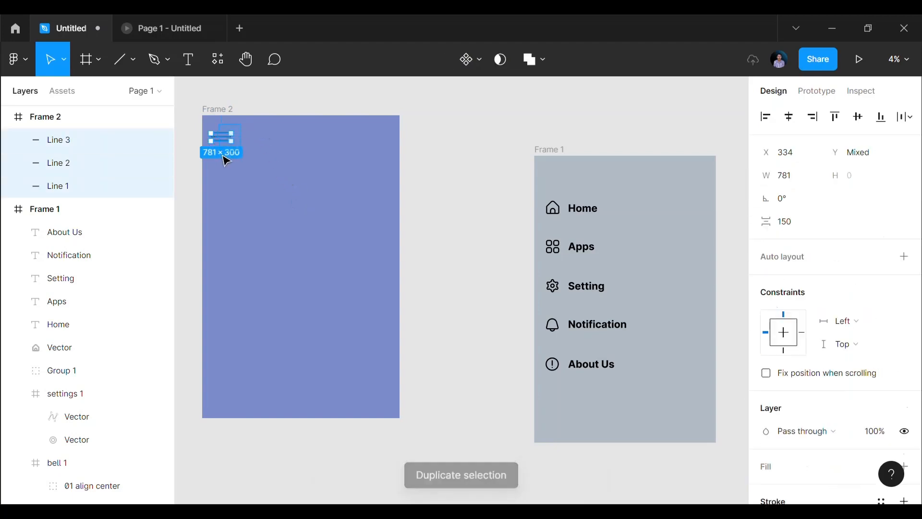
{"action": "key", "text": "ctrl+g"}
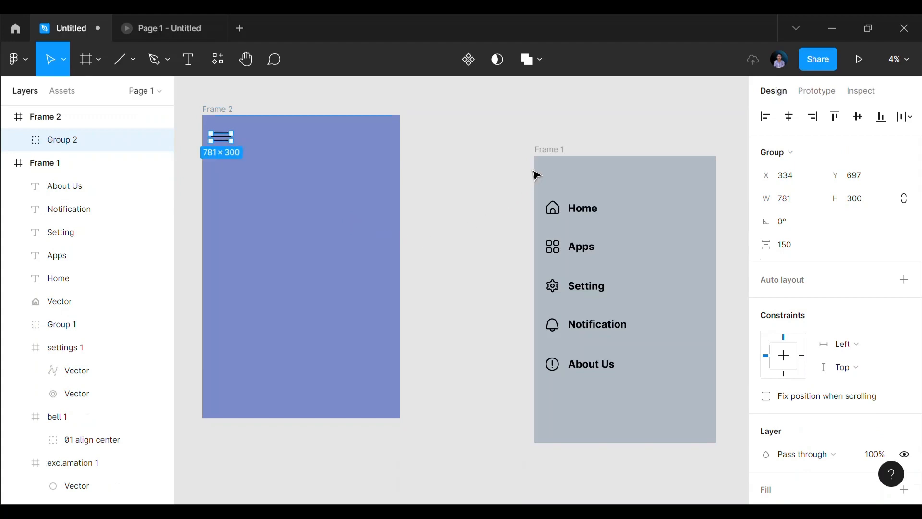
Step: Select all five icons and their labels in the grey menu frame and group them
{"action": "left_click", "coordinate": [623, 201]}
{"action": "left_click", "coordinate": [550, 155]}
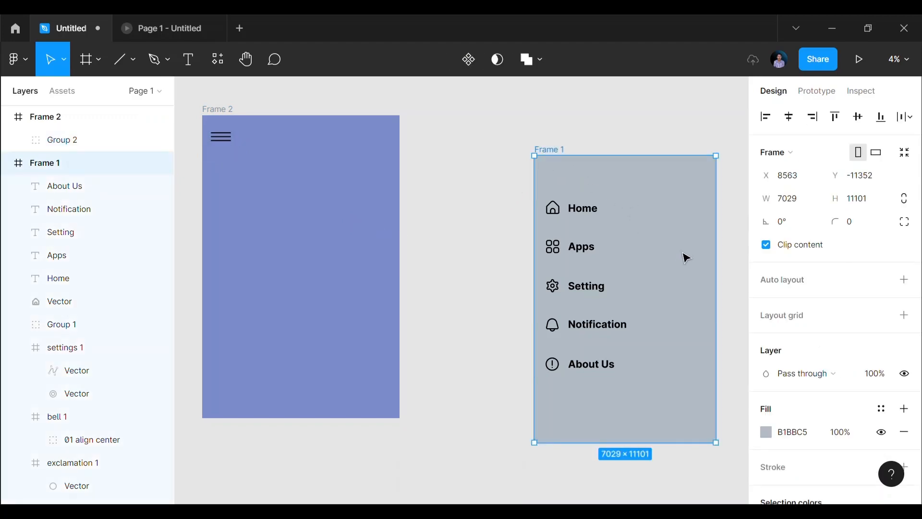
{"action": "mouse_move", "coordinate": [728, 273]}
{"action": "left_mouse_down"}
{"action": "mouse_move", "coordinate": [691, 278]}
{"action": "mouse_move", "coordinate": [729, 282]}
{"action": "mouse_move", "coordinate": [720, 288]}
{"action": "left_mouse_up"}
{"action": "left_click", "coordinate": [724, 290]}
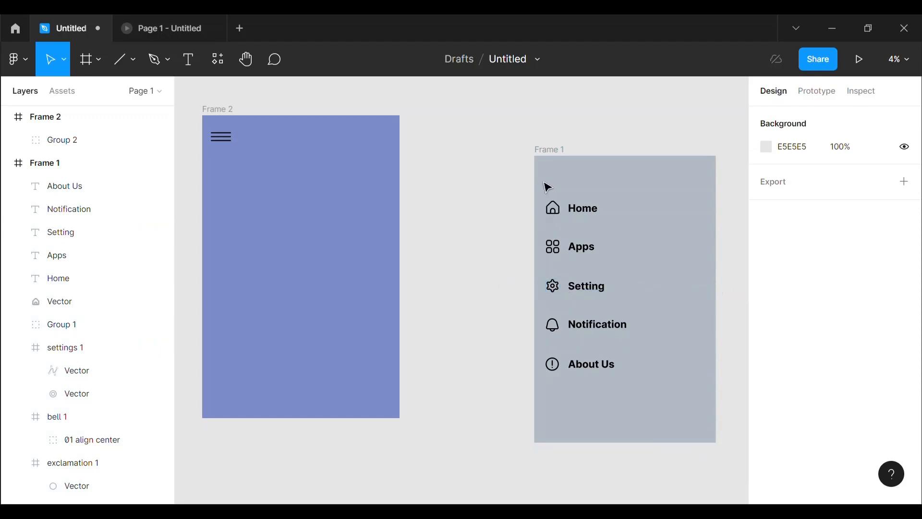
{"action": "left_click_drag", "start_coordinate": [547, 187], "coordinate": [649, 421]}
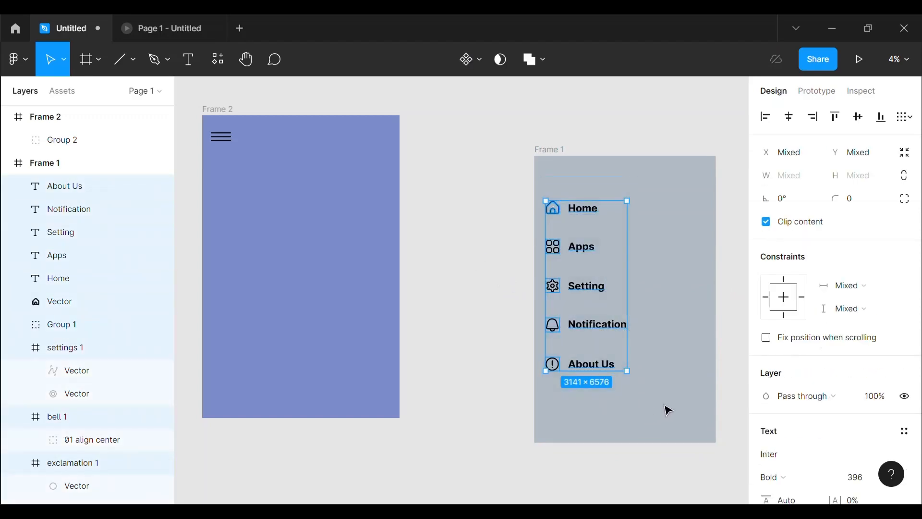
{"action": "key", "text": "ctrl+g"}
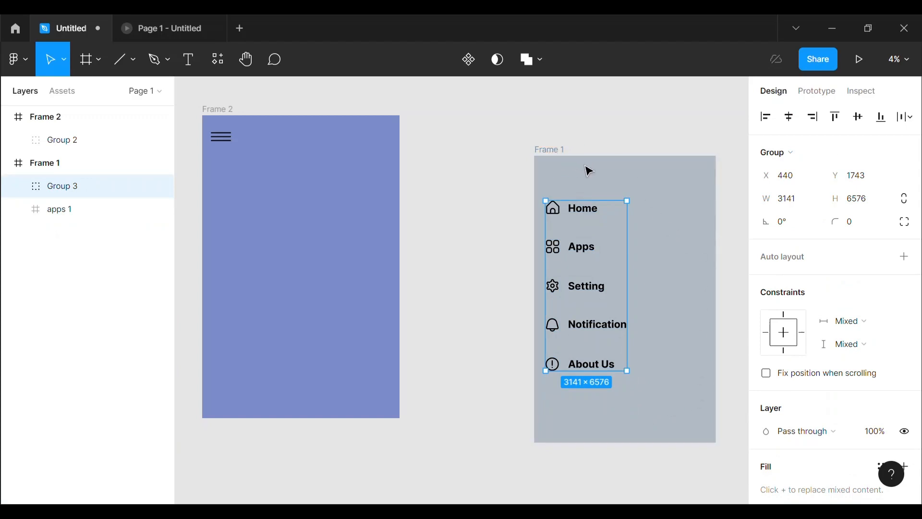
Step: Move the grey menu frame closer to the blue frame and undo the accidental height change
{"action": "left_click_drag", "start_coordinate": [561, 158], "coordinate": [469, 191]}
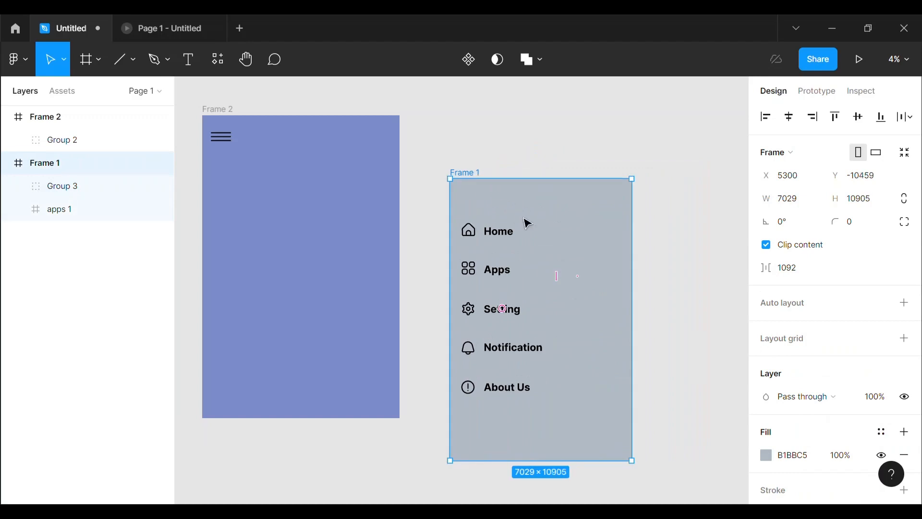
{"action": "key", "text": "ctrl+z"}
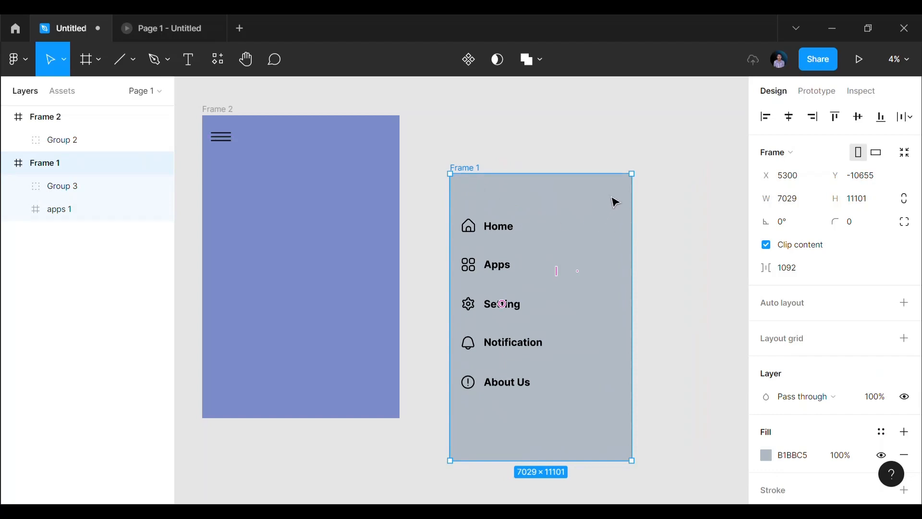
Step: Draw a frame about 5076 × 10320 inside the blue frame, below the menu icon and along its left edge
{"action": "left_click", "coordinate": [91, 59]}
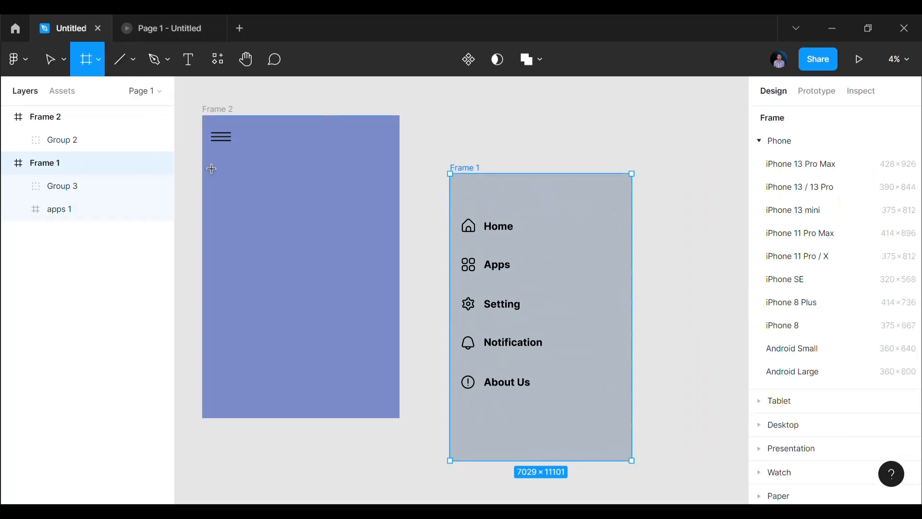
{"action": "left_click_drag", "start_coordinate": [214, 162], "coordinate": [333, 418]}
Step: Set the inner frame's fill to the grey-blue 94A9BC, starting from the colour sampled from the grey menu frame
{"action": "scroll", "coordinate": [787, 398], "scroll_direction": "down", "scroll_amount": 5}
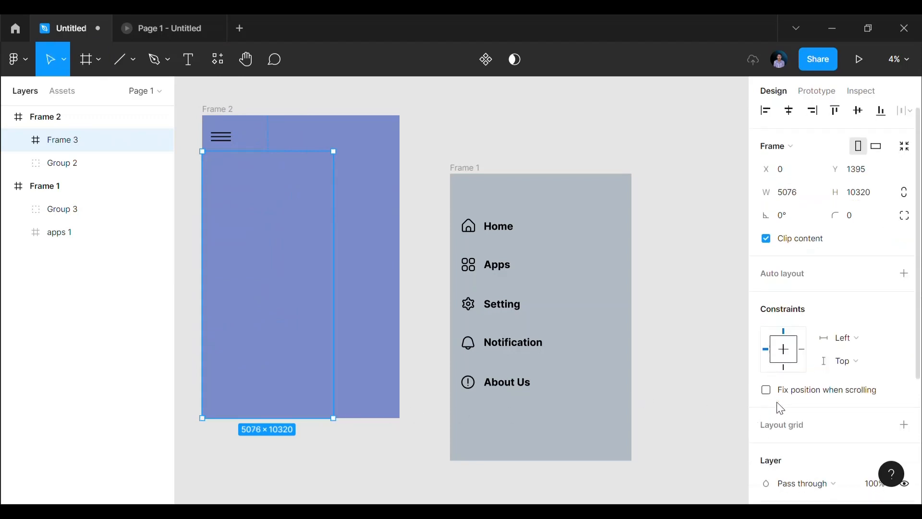
{"action": "left_click", "coordinate": [766, 345]}
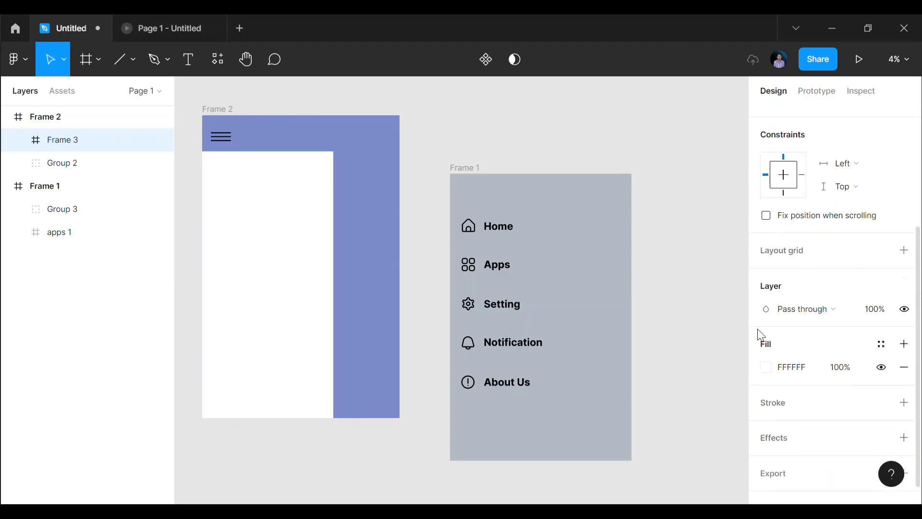
{"action": "left_click", "coordinate": [767, 370]}
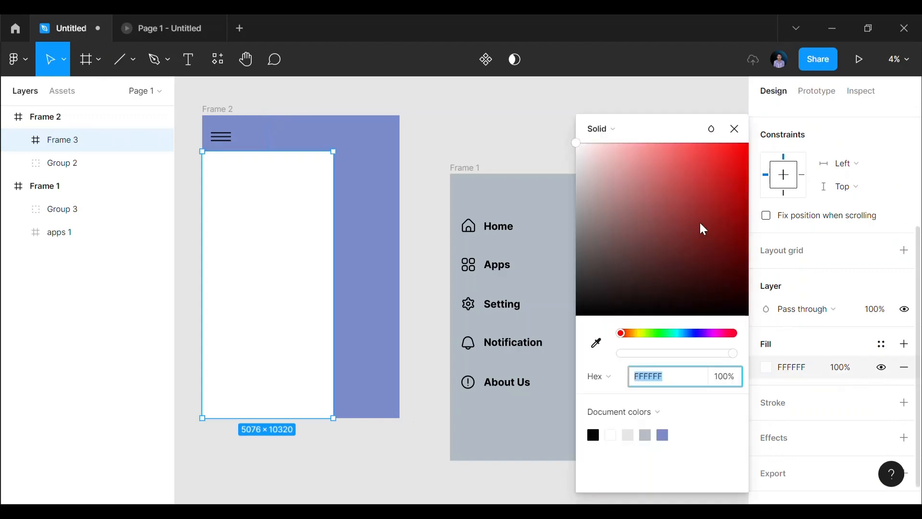
{"action": "left_click", "coordinate": [596, 343]}
{"action": "left_click", "coordinate": [547, 314]}
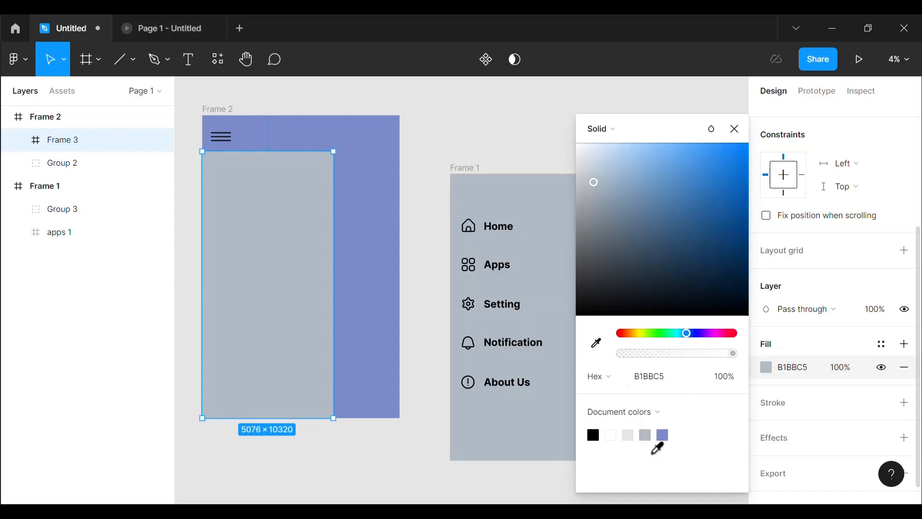
{"action": "left_click", "coordinate": [648, 437]}
{"action": "left_click_drag", "start_coordinate": [595, 183], "coordinate": [615, 189]}
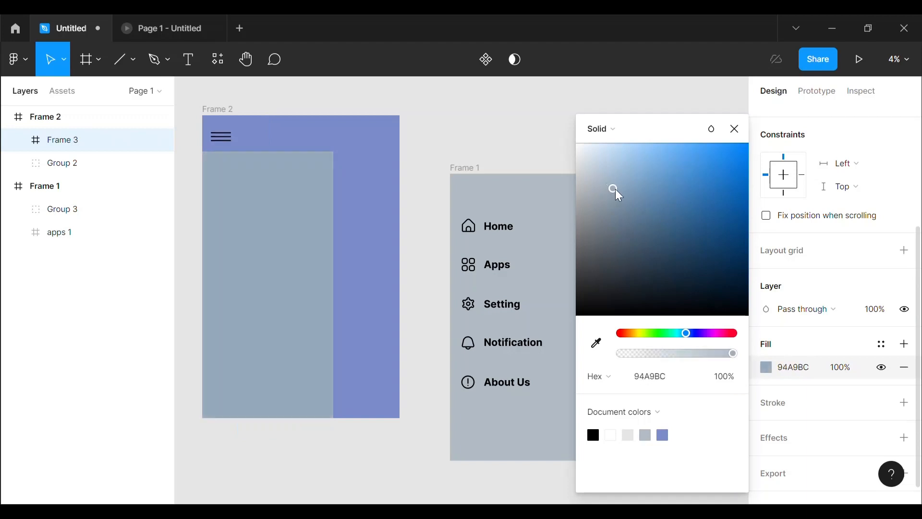
{"action": "left_click", "coordinate": [735, 129]}
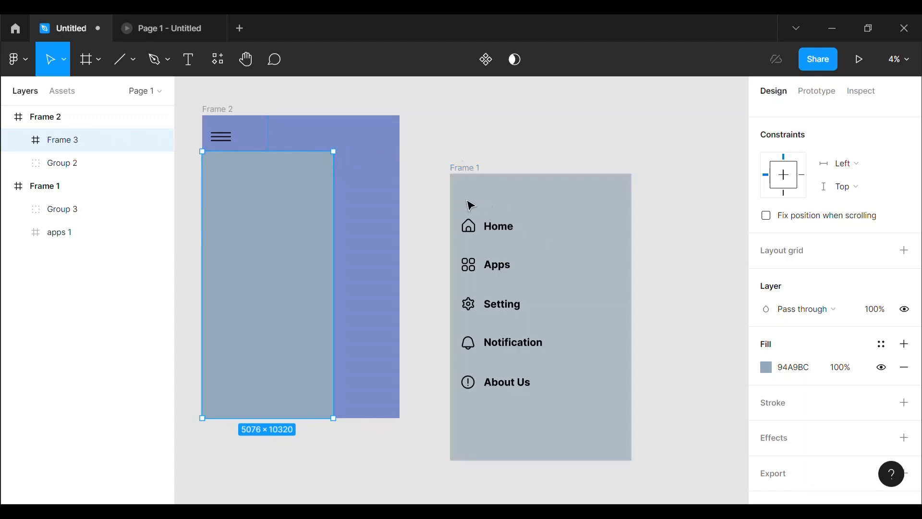
Step: Move the group of icons and labels into the inner grey-blue frame and delete the emptied grey frame
{"action": "left_click", "coordinate": [471, 249]}
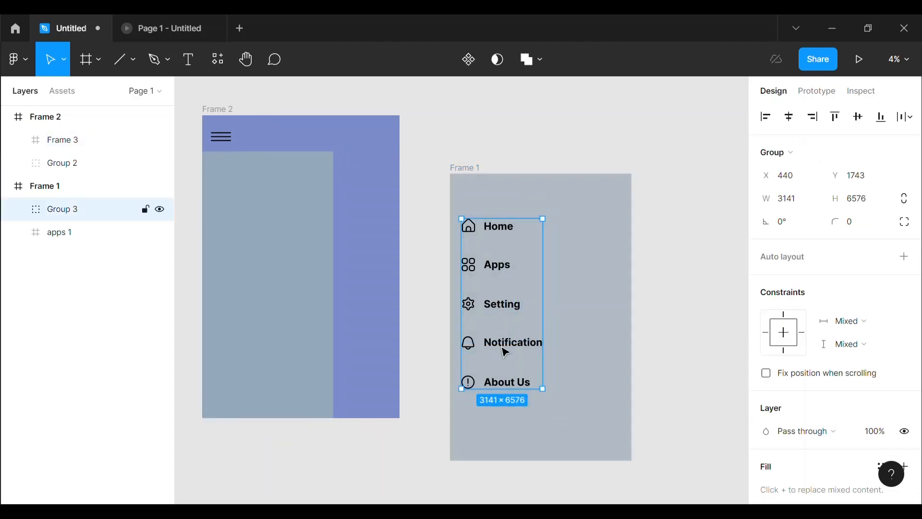
{"action": "left_click_drag", "start_coordinate": [504, 349], "coordinate": [252, 304]}
{"action": "left_click", "coordinate": [518, 242]}
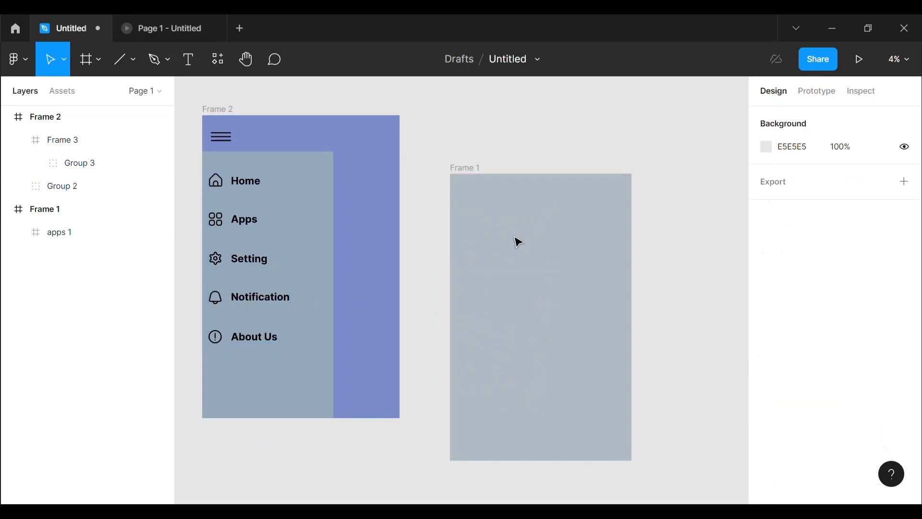
{"action": "left_click", "coordinate": [475, 178]}
{"action": "key", "text": "Delete"}
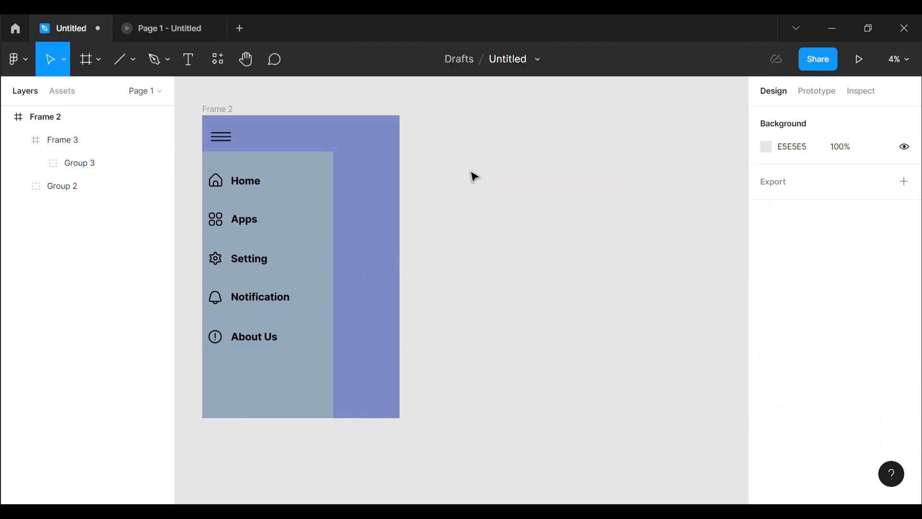
Step: Set the inner menu frame's corner radius to 36
{"action": "left_click", "coordinate": [335, 184]}
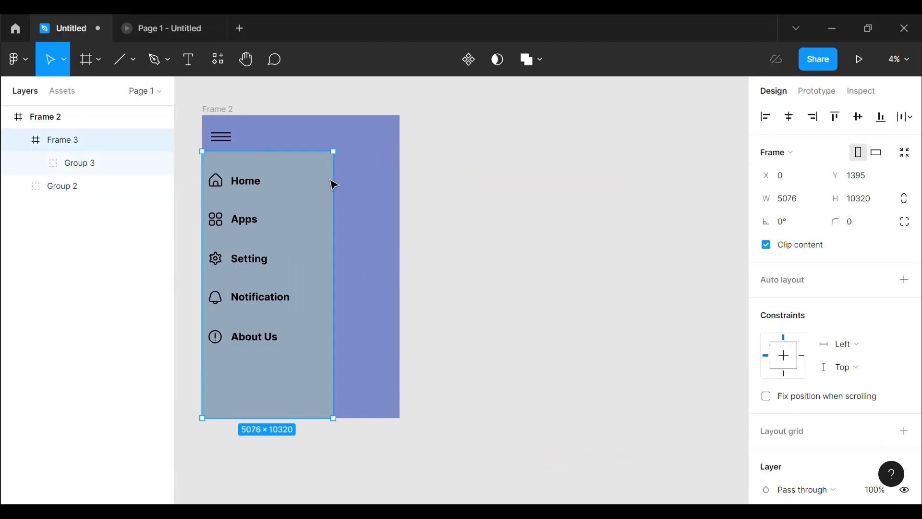
{"action": "left_click", "coordinate": [861, 225]}
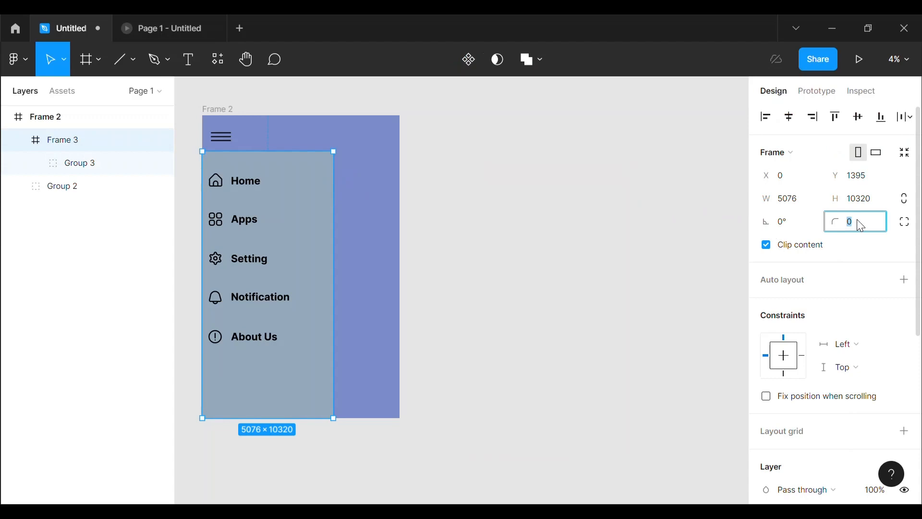
{"action": "type", "text": "28"}
{"action": "key", "text": "Return"}
Step: Examine the corners of the inner menu frame up close, then centre the whole blue frame in view
{"action": "left_click", "coordinate": [900, 59]}
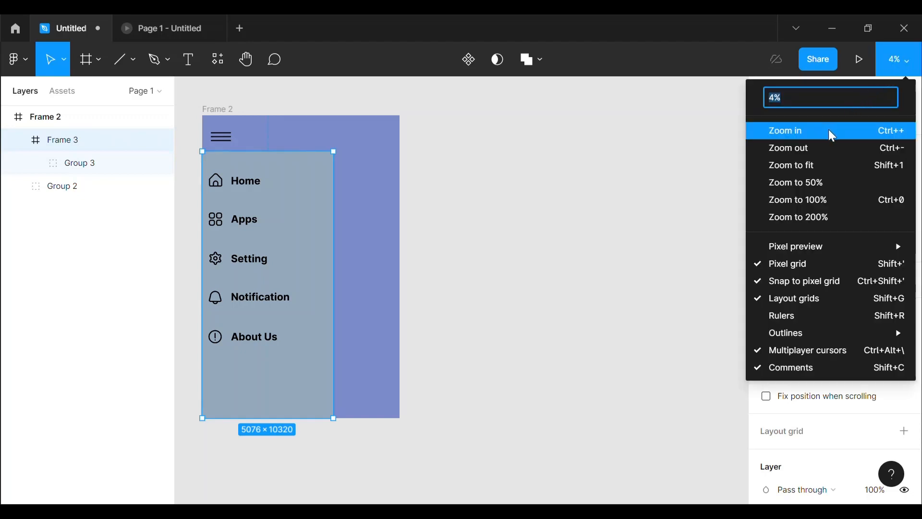
{"action": "left_click", "coordinate": [568, 200]}
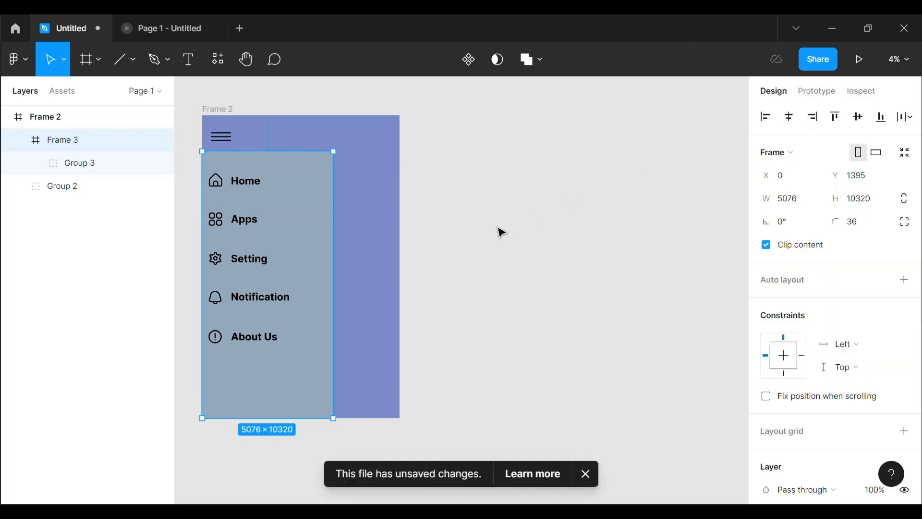
{"action": "scroll", "coordinate": [460, 236], "scroll_direction": "up", "scroll_amount": 1}
{"action": "scroll", "coordinate": [414, 223], "scroll_direction": "up", "scroll_amount": 2}
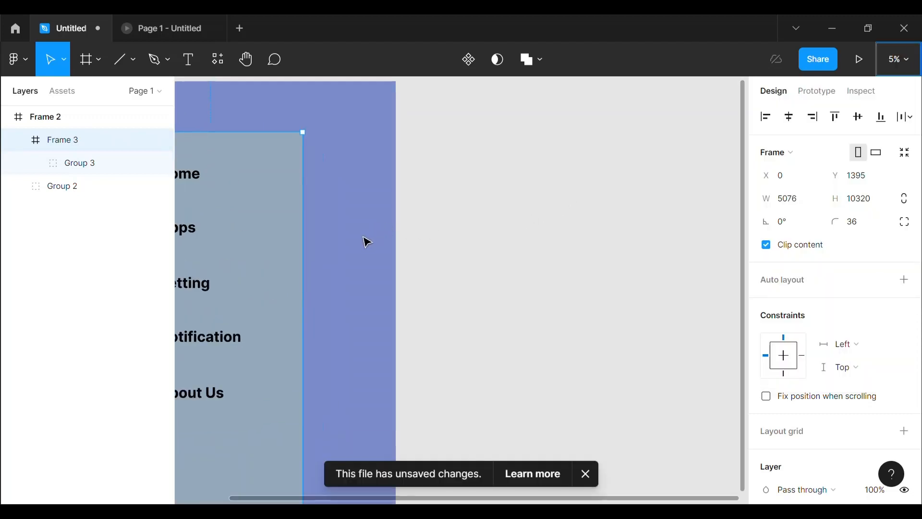
{"action": "left_click_drag", "start_coordinate": [360, 233], "coordinate": [508, 249]}
{"action": "left_click_drag", "start_coordinate": [319, 296], "coordinate": [516, 300]}
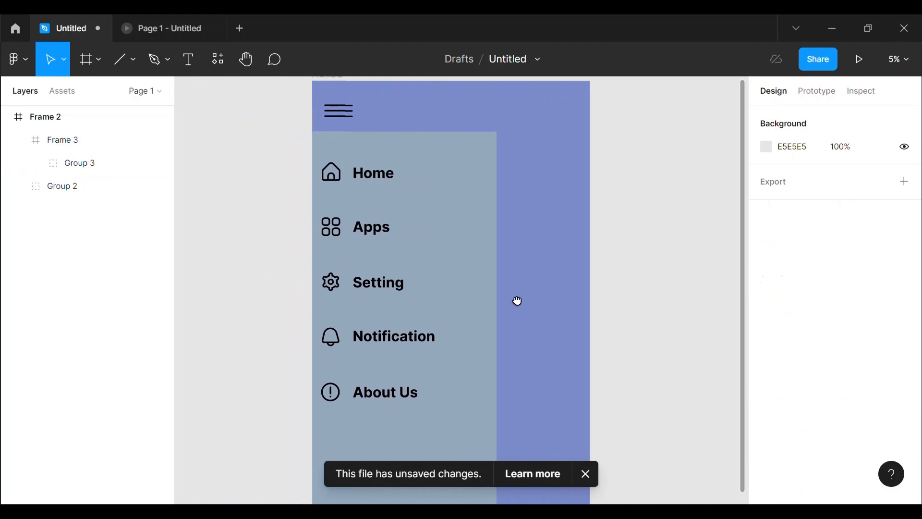
{"action": "scroll", "coordinate": [506, 300], "scroll_direction": "down", "scroll_amount": 2}
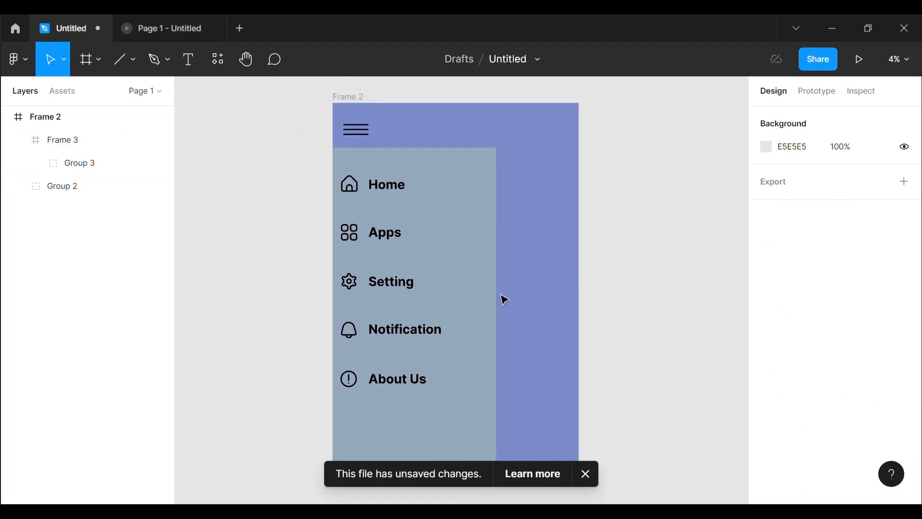
{"action": "left_click", "coordinate": [586, 473]}
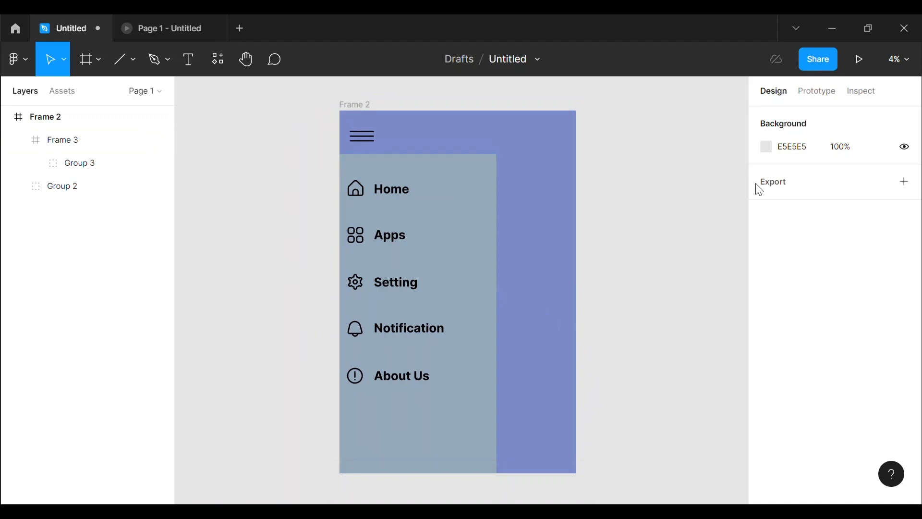
Step: Switch the inner menu frame to independent corner radii
{"action": "left_click", "coordinate": [428, 195]}
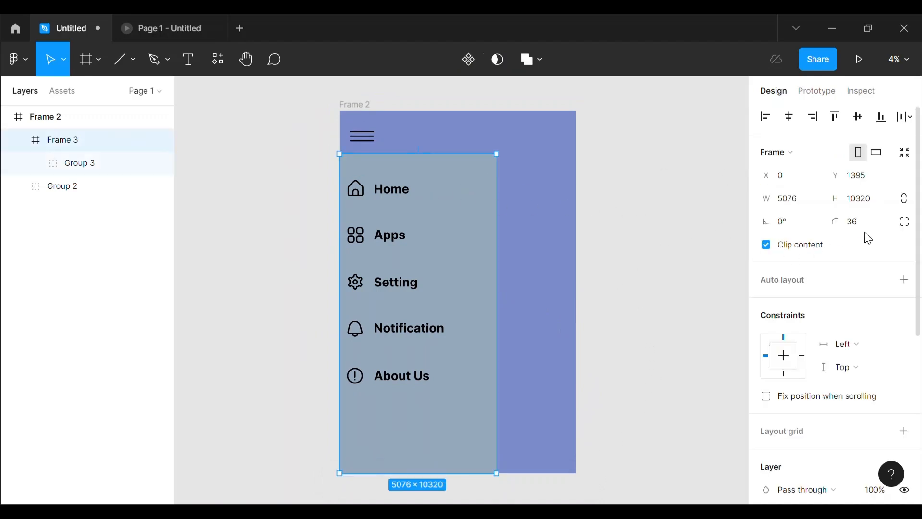
{"action": "left_click", "coordinate": [904, 222]}
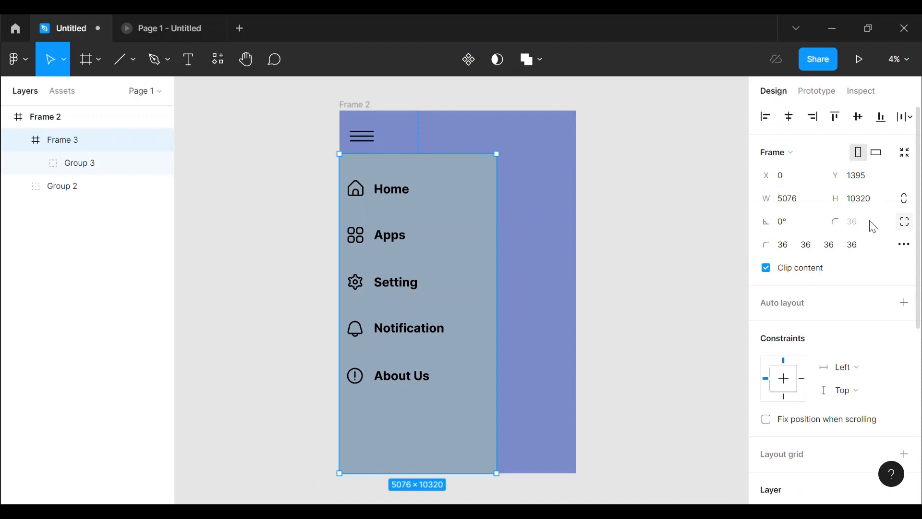
{"action": "left_click", "coordinate": [731, 211]}
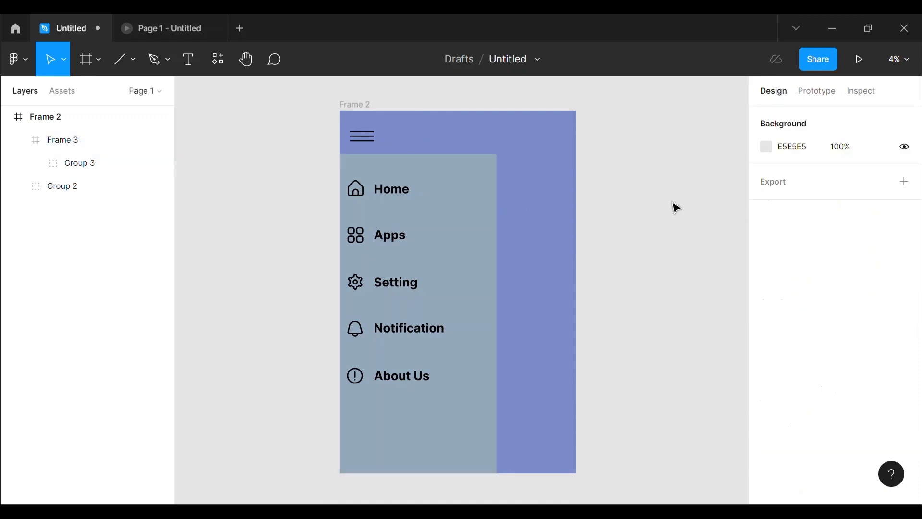
Step: Move the menu frame with its icons and labels out of the blue frame onto the canvas to its right
{"action": "left_click", "coordinate": [476, 195]}
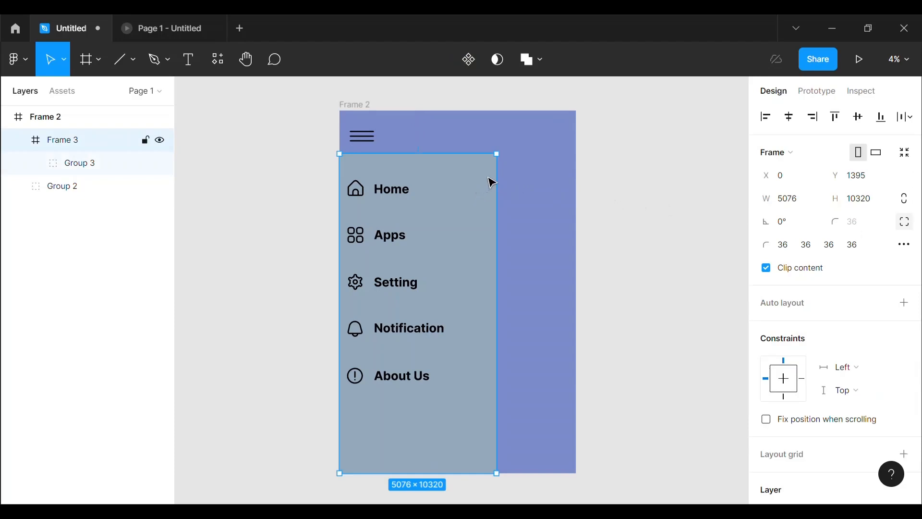
{"action": "left_click", "coordinate": [625, 130]}
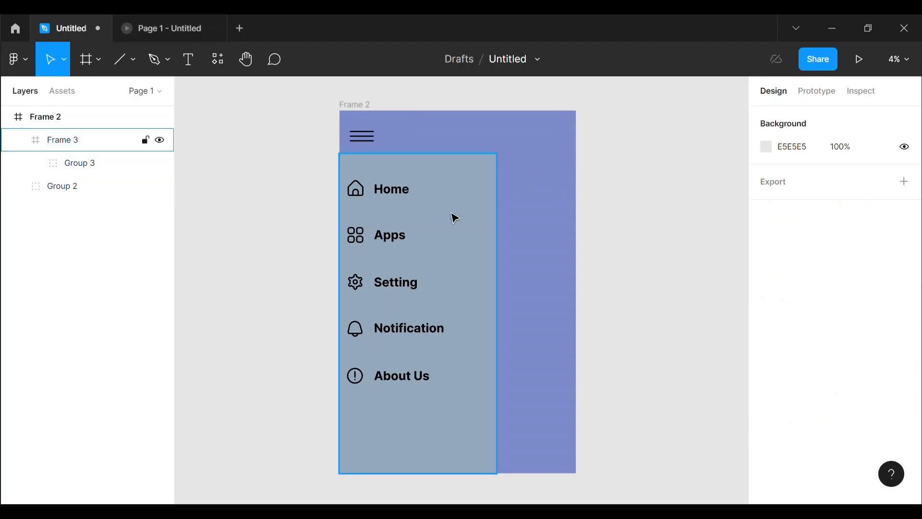
{"action": "left_click_drag", "start_coordinate": [460, 190], "coordinate": [706, 172]}
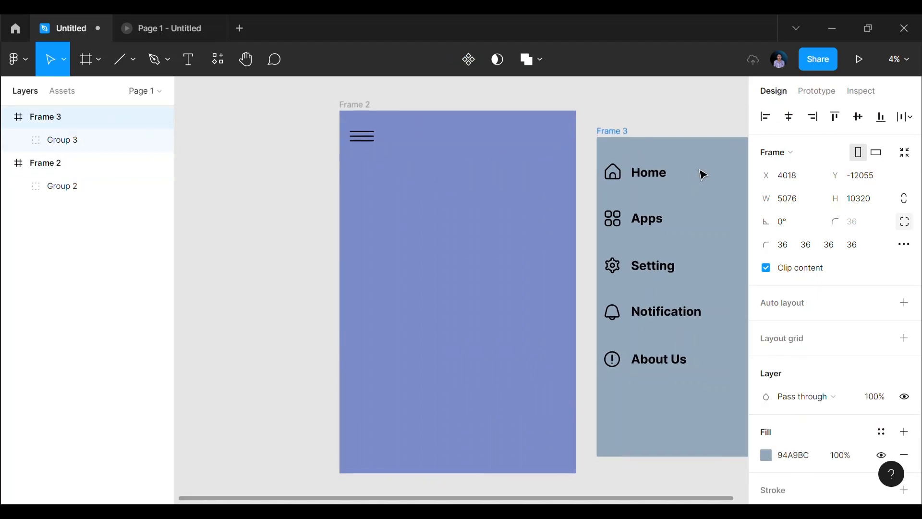
Step: Link the three-line menu icon to the menu frame with an On click, Navigate to interaction using Smart animate and Ease in
{"action": "left_click", "coordinate": [820, 94]}
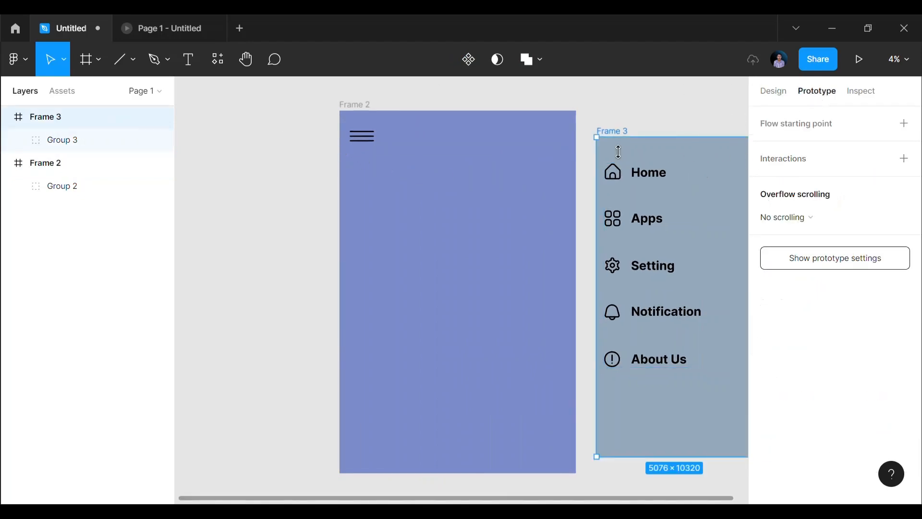
{"action": "left_click_drag", "start_coordinate": [438, 271], "coordinate": [359, 268]}
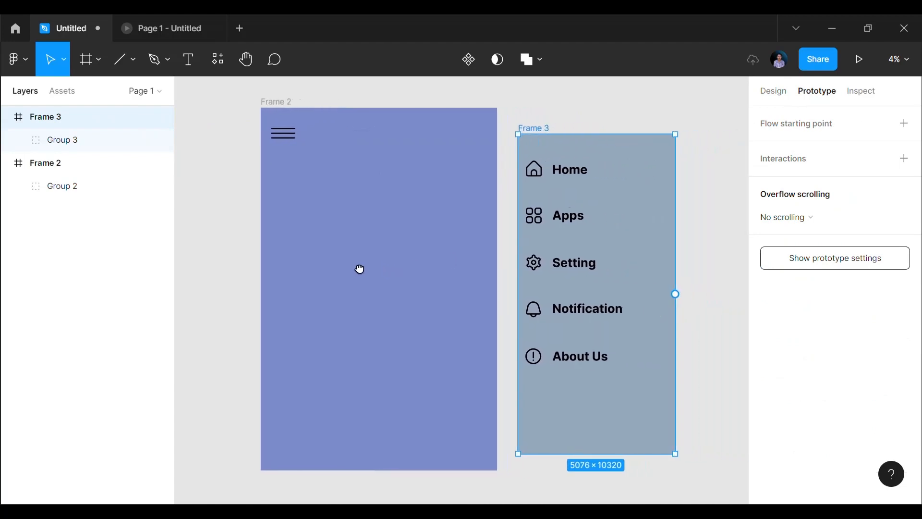
{"action": "left_click", "coordinate": [284, 144]}
{"action": "left_click_drag", "start_coordinate": [296, 134], "coordinate": [530, 214]}
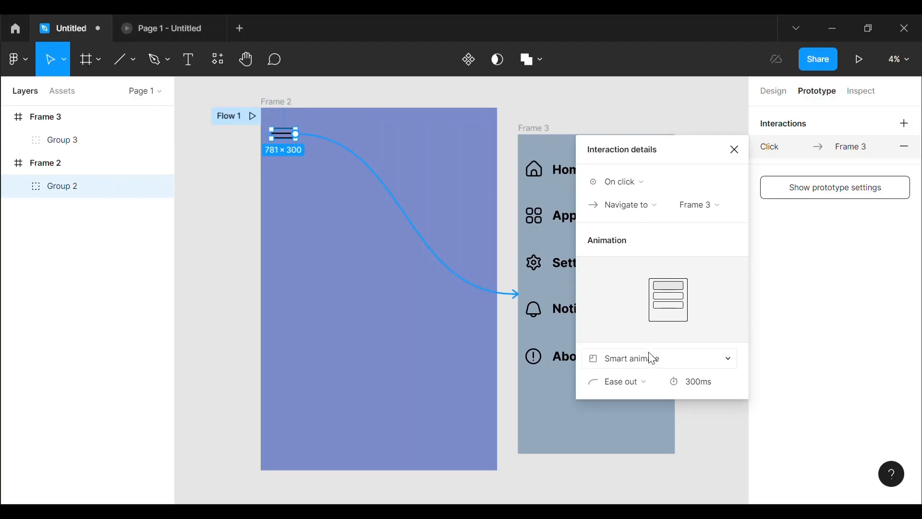
{"action": "left_click", "coordinate": [636, 388]}
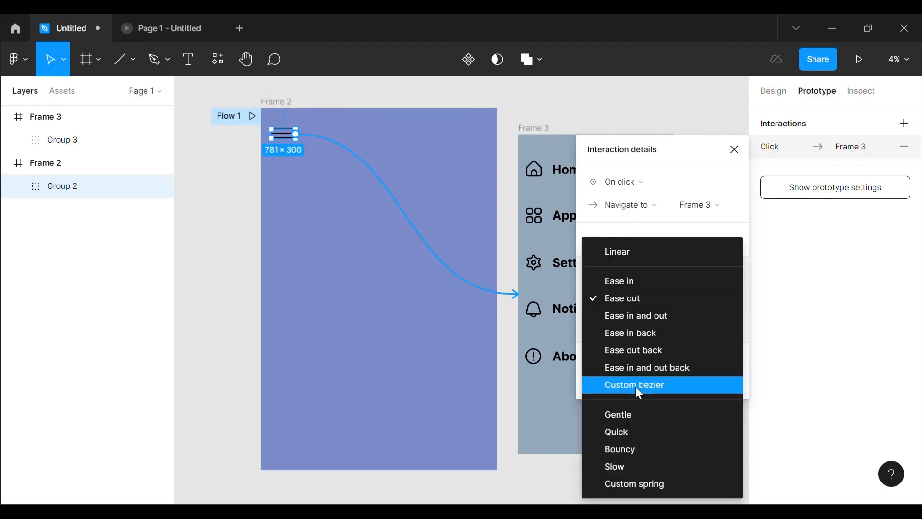
{"action": "left_click", "coordinate": [635, 288]}
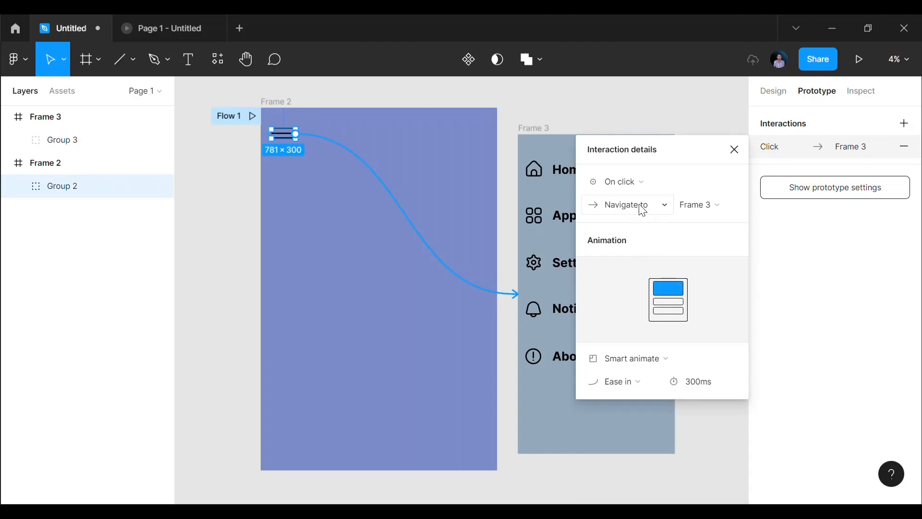
{"action": "left_click", "coordinate": [629, 383]}
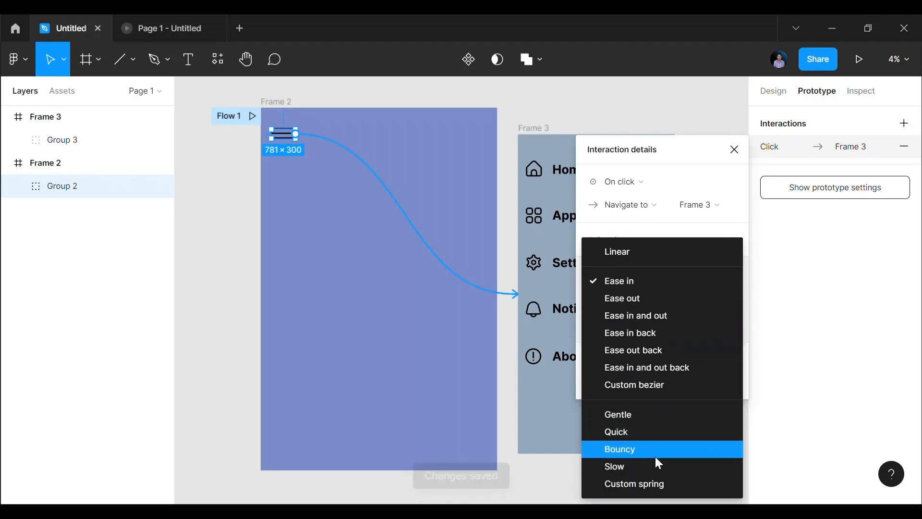
{"action": "left_click", "coordinate": [648, 281]}
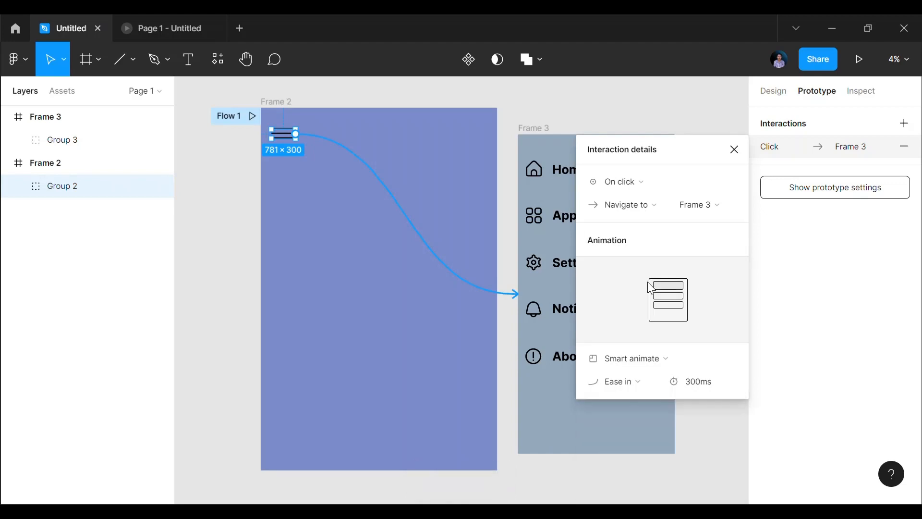
Step: Change the menu icon's interaction animation to Slide in, moving rightwards
{"action": "left_click", "coordinate": [653, 360]}
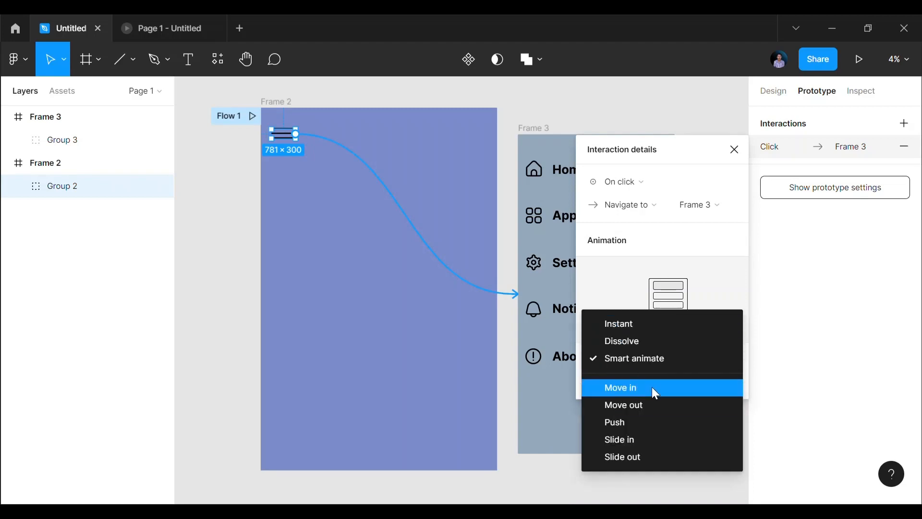
{"action": "left_click", "coordinate": [636, 438]}
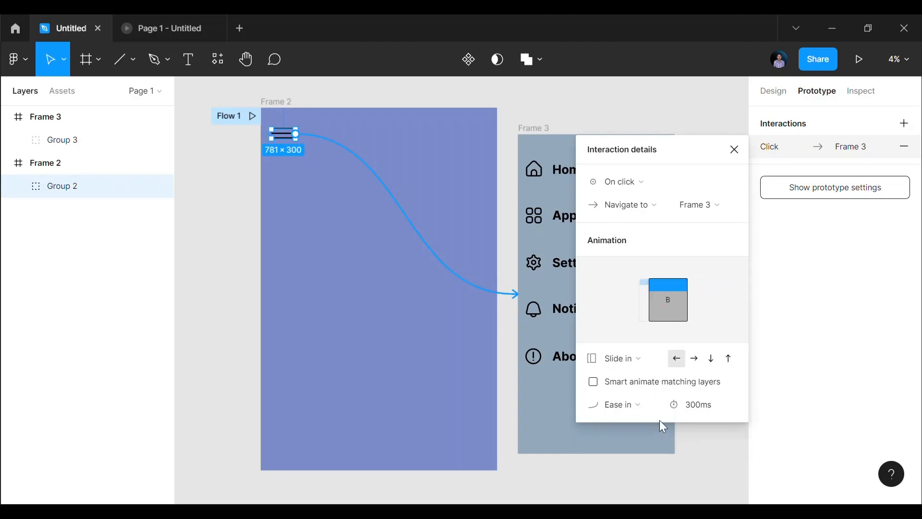
{"action": "left_click", "coordinate": [694, 361]}
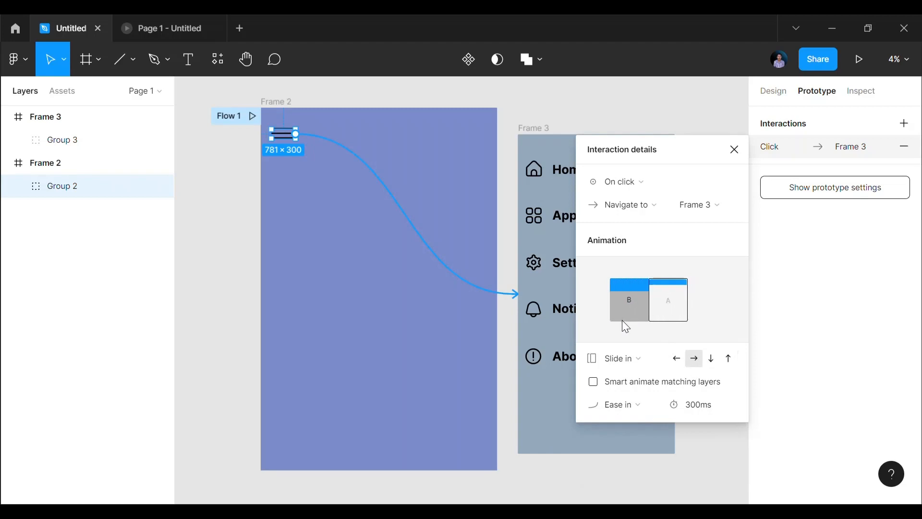
{"action": "left_click", "coordinate": [736, 158]}
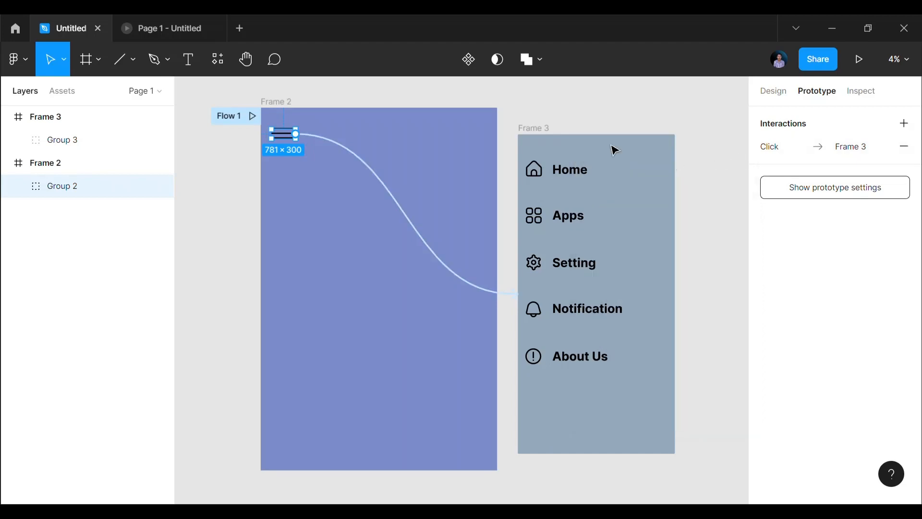
Step: Draw a horizontal line about 792 long near the upper-right corner of the menu frame, above the Home label
{"action": "left_click", "coordinate": [772, 95]}
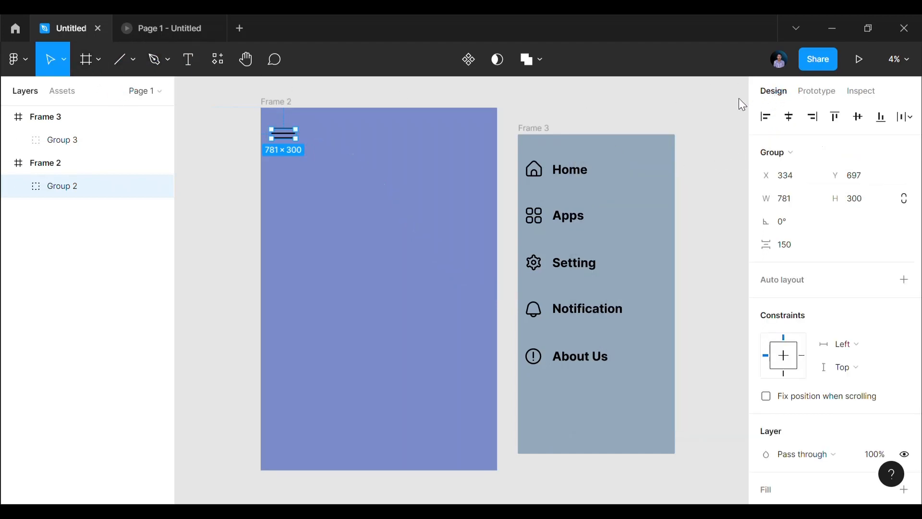
{"action": "left_click", "coordinate": [133, 61]}
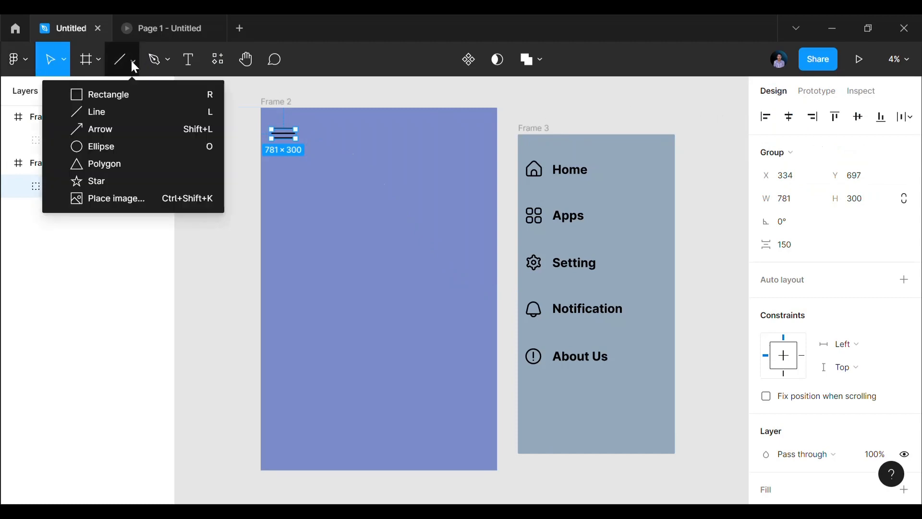
{"action": "left_click", "coordinate": [104, 115]}
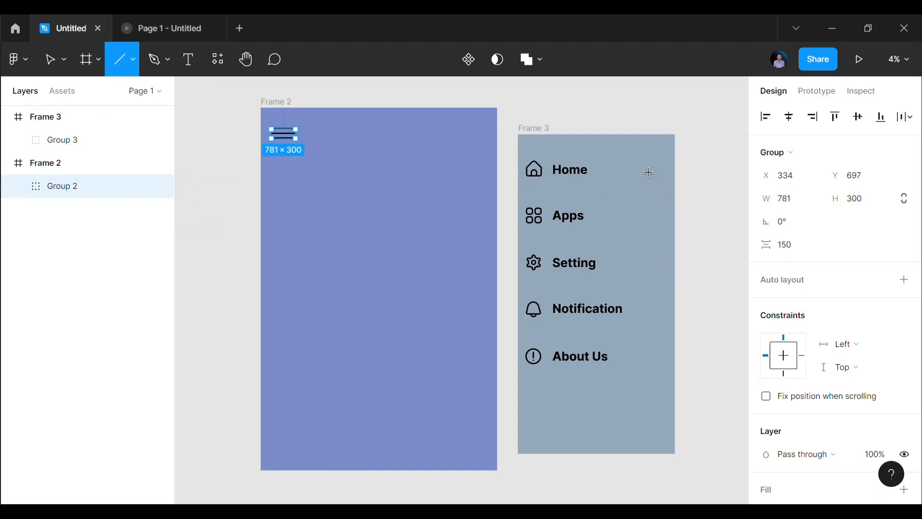
{"action": "left_click_drag", "start_coordinate": [639, 150], "coordinate": [663, 150]}
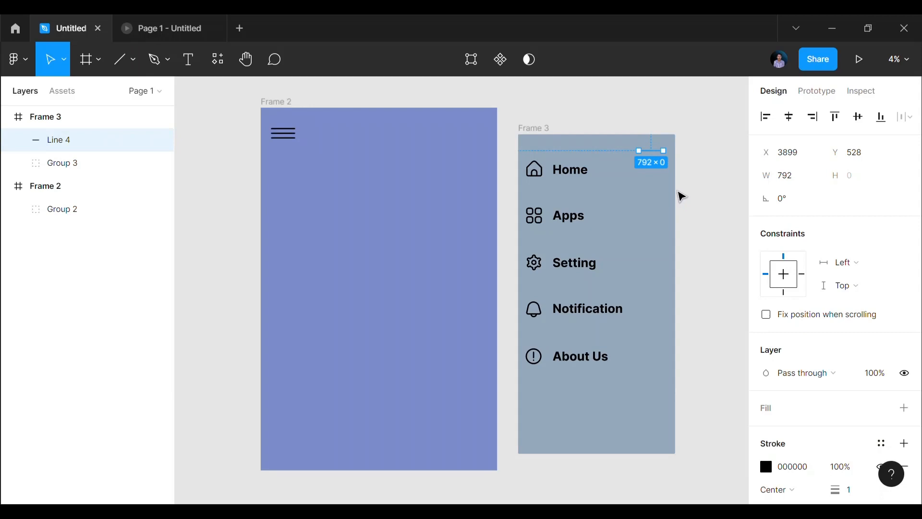
Step: Set the new line's stroke width to 41 and give its ends round caps
{"action": "scroll", "coordinate": [834, 362], "scroll_direction": "down", "scroll_amount": 3}
{"action": "left_click", "coordinate": [858, 360]}
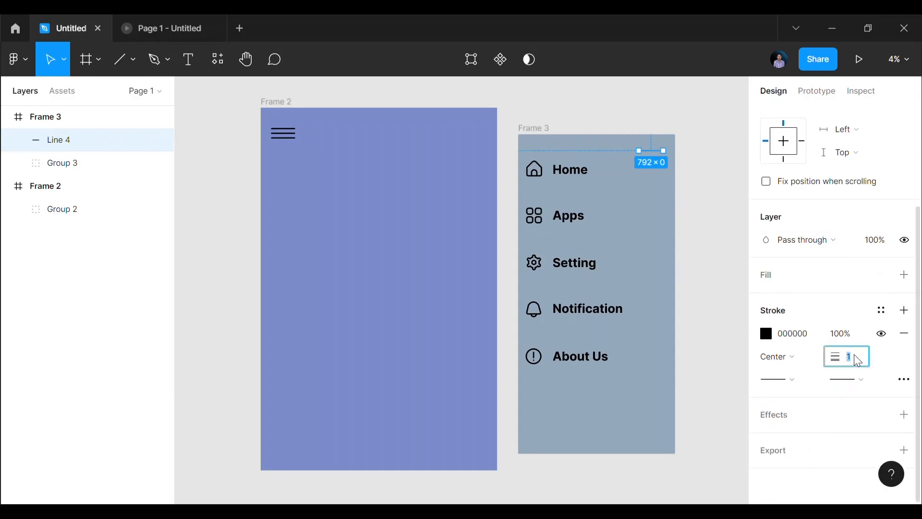
{"action": "type", "text": "4"}
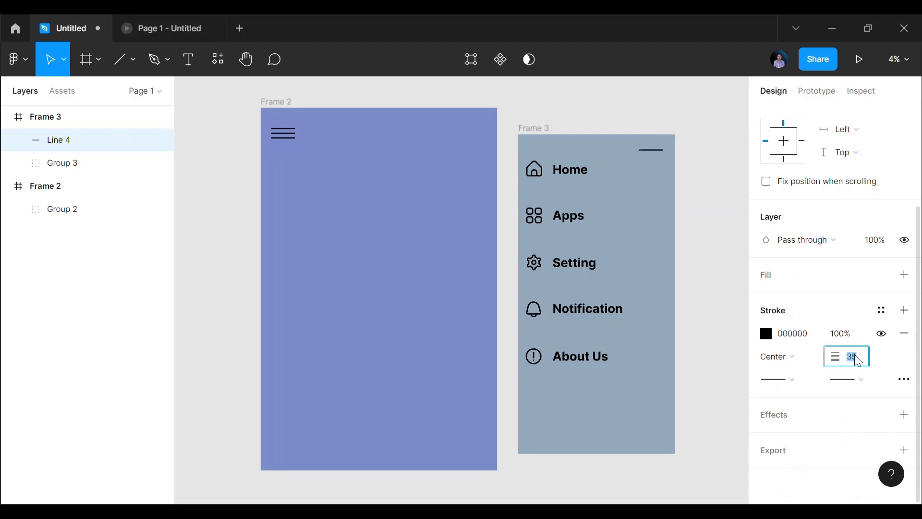
{"action": "key", "text": "Up"}
{"action": "key", "text": "Up"}
{"action": "key", "text": "Up"}
{"action": "key", "text": "Up"}
{"action": "key", "text": "Up"}
{"action": "key", "text": "Up"}
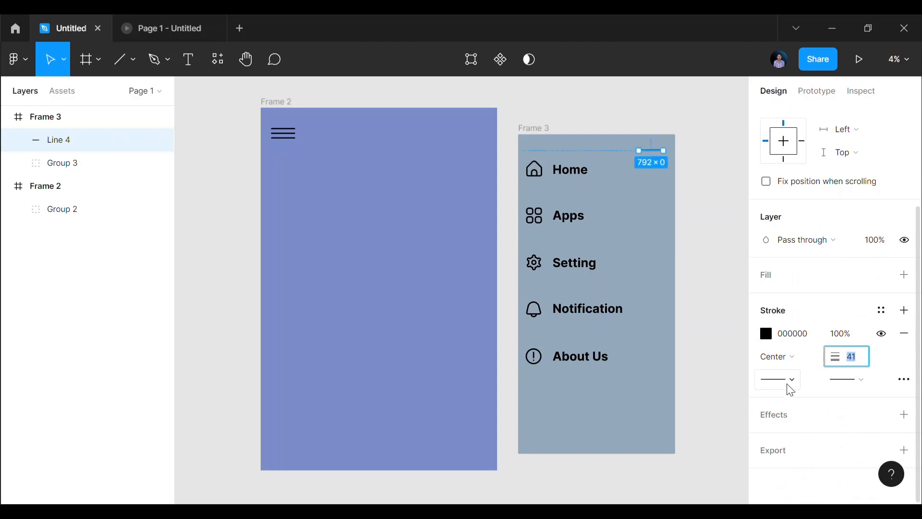
{"action": "left_click", "coordinate": [784, 381]}
{"action": "left_click", "coordinate": [793, 467]}
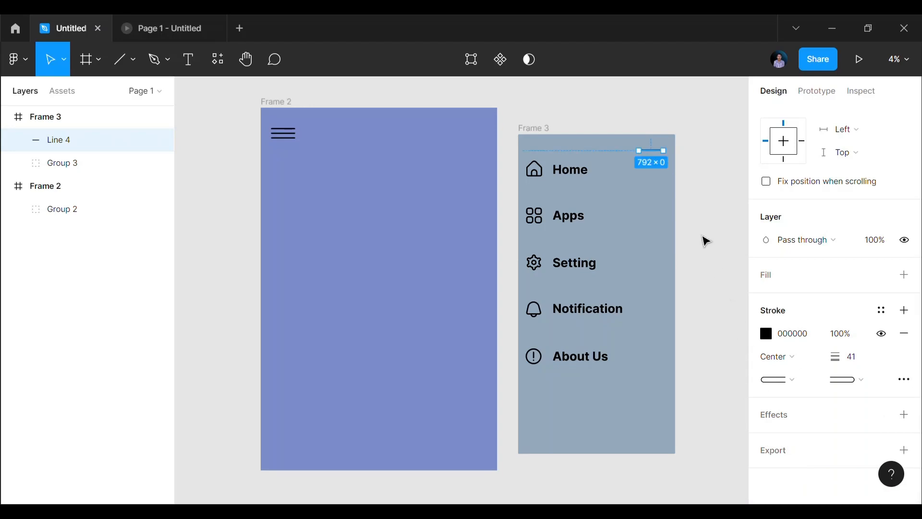
Step: Duplicate the line and rotate the copy to 90° so the two lines form a cross
{"action": "key", "text": "ctrl+d"}
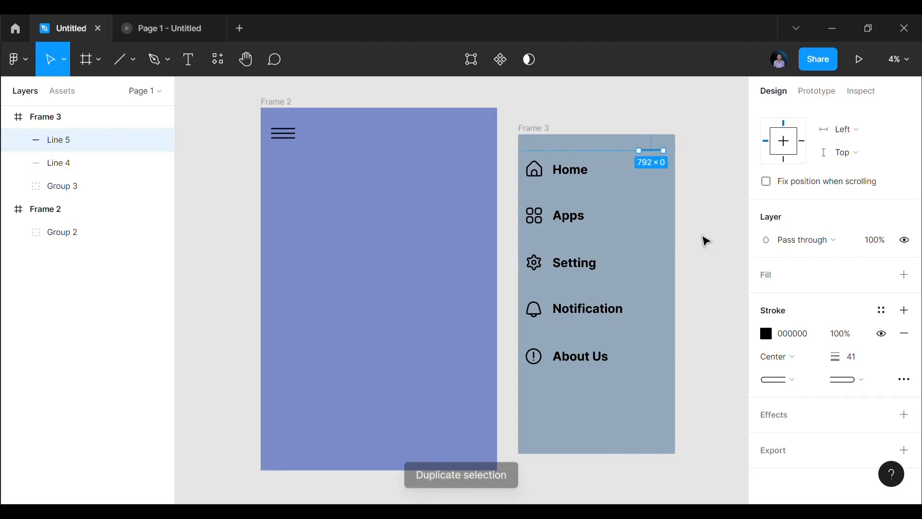
{"action": "scroll", "coordinate": [844, 226], "scroll_direction": "up", "scroll_amount": 3}
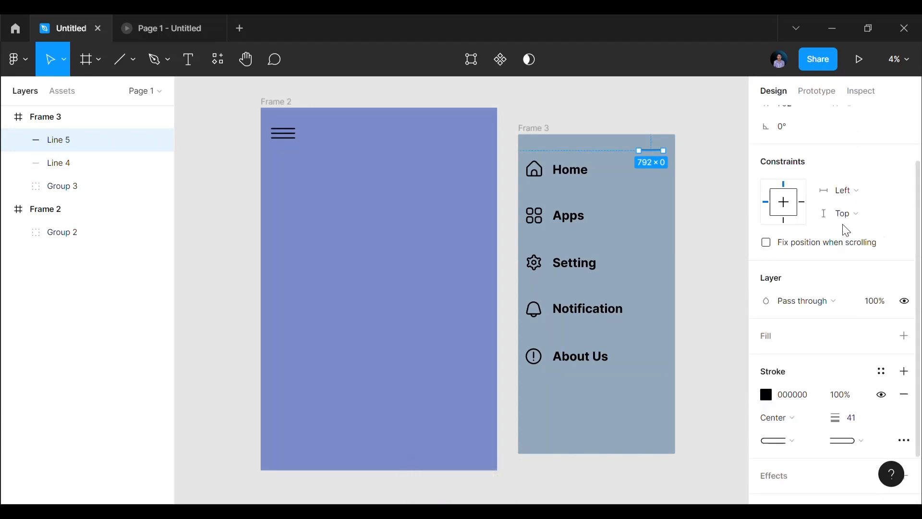
{"action": "left_click", "coordinate": [811, 207]}
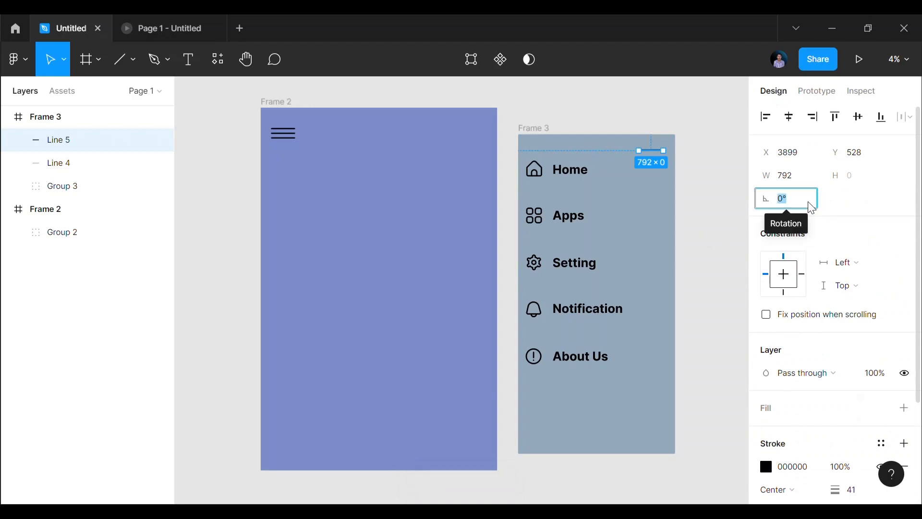
{"action": "type", "text": "90"}
{"action": "key", "text": "Return"}
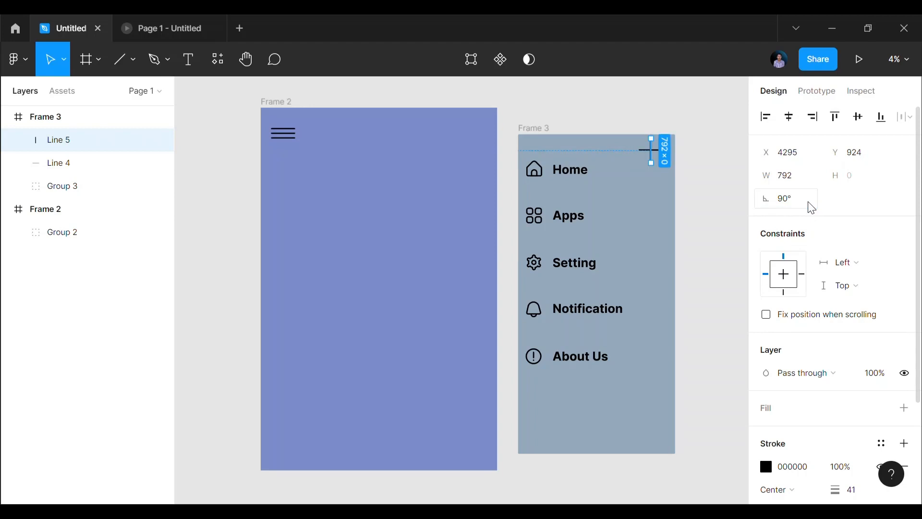
{"action": "left_click", "coordinate": [684, 185]}
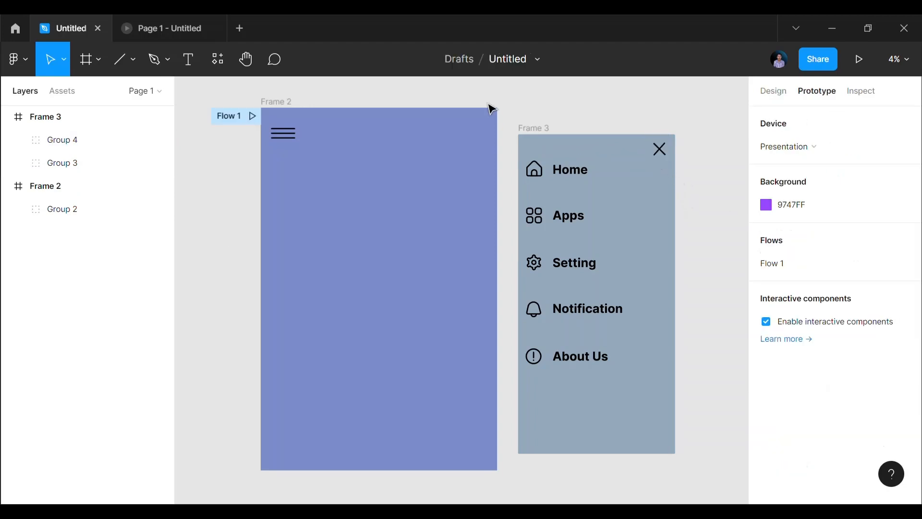
Step: Link the three-line menu icon to the menu frame again and set the interaction's action to Open overlay
{"action": "left_click", "coordinate": [280, 139]}
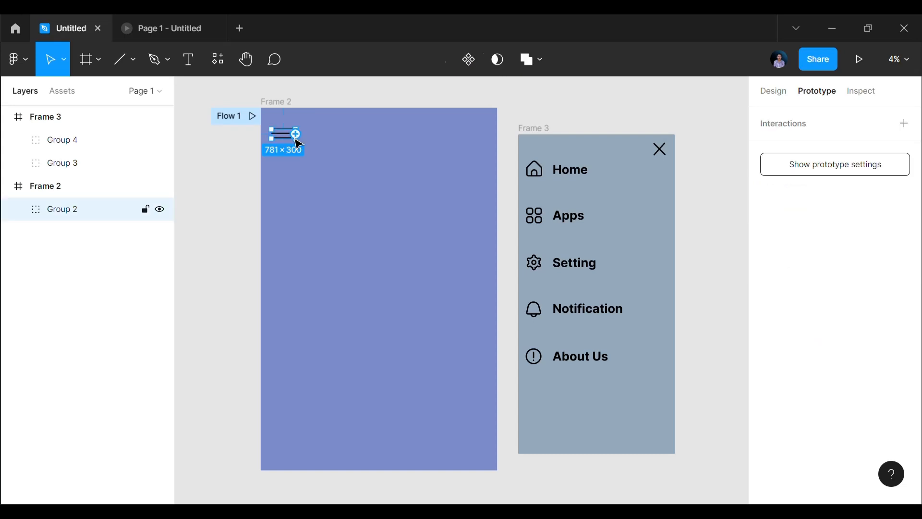
{"action": "left_click_drag", "start_coordinate": [296, 138], "coordinate": [536, 222]}
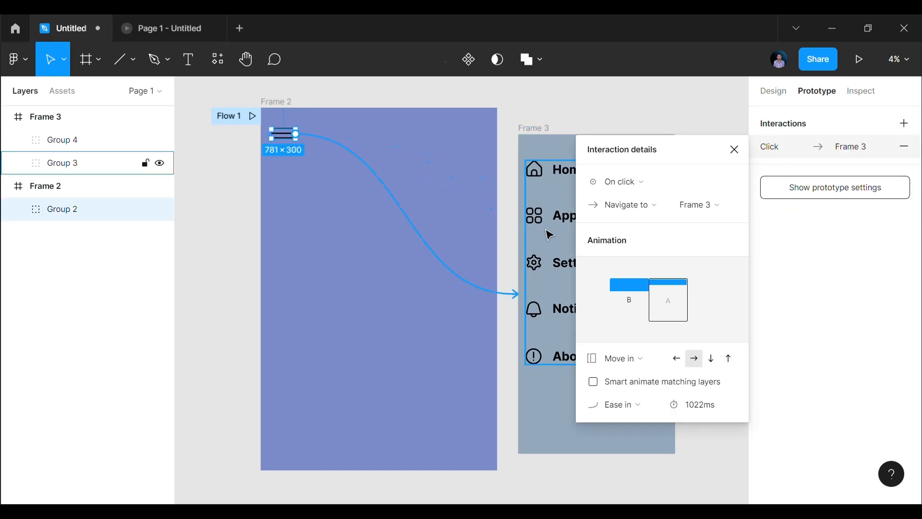
{"action": "left_click", "coordinate": [624, 207]}
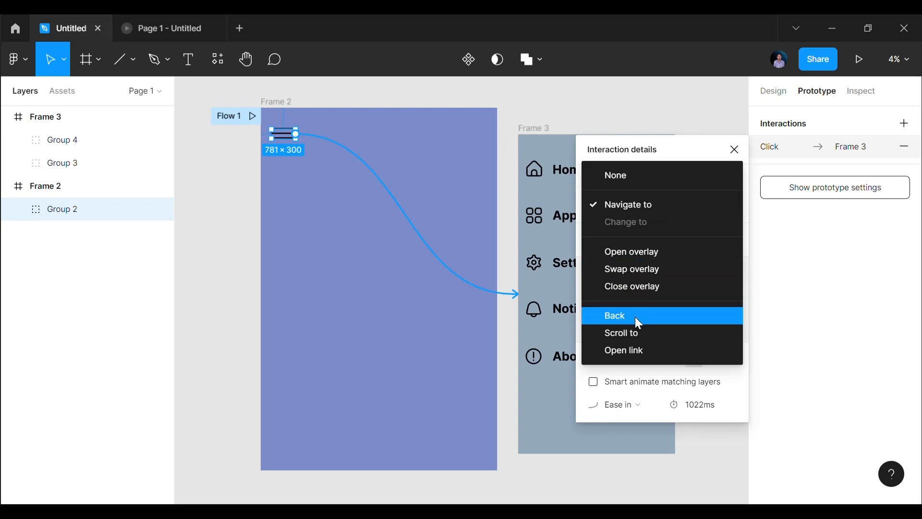
{"action": "left_click", "coordinate": [647, 250]}
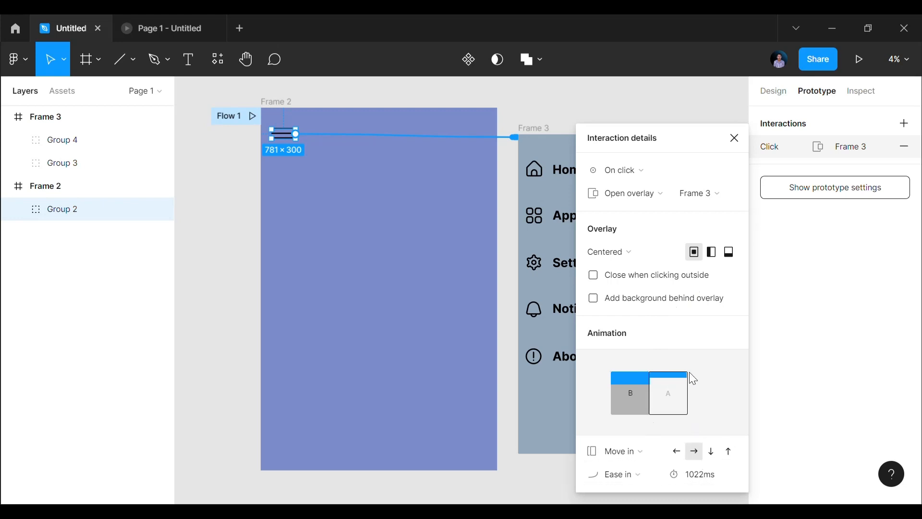
Step: Set the overlay position to Manual and move the overlay into the upper-left corner of the blue frame
{"action": "left_click", "coordinate": [615, 262]}
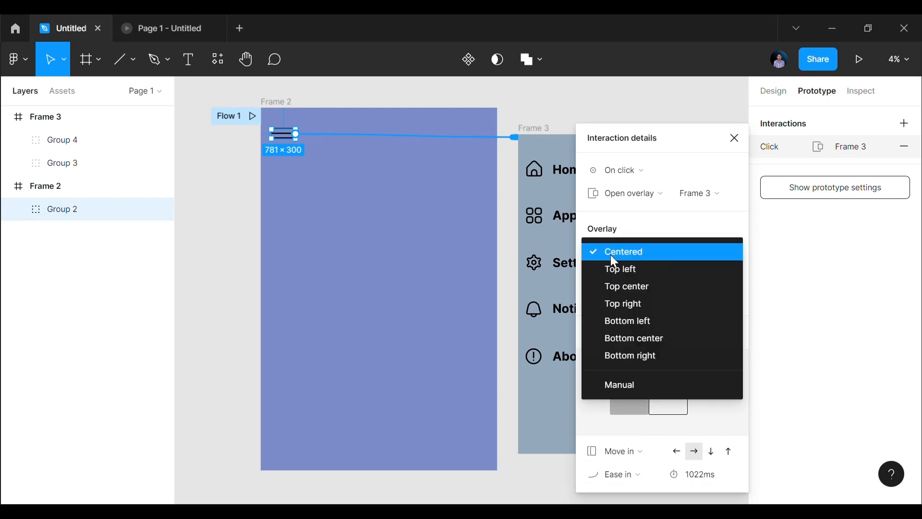
{"action": "left_click", "coordinate": [597, 384]}
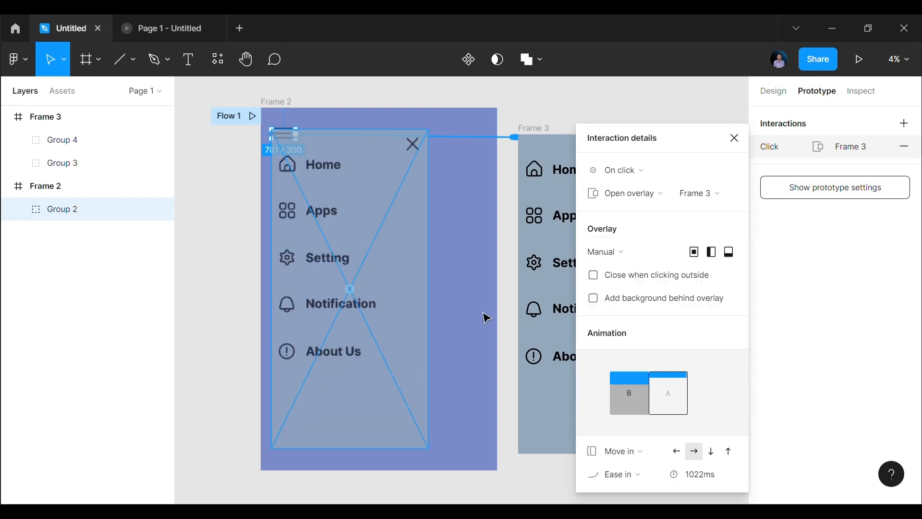
{"action": "left_click_drag", "start_coordinate": [417, 291], "coordinate": [401, 264]}
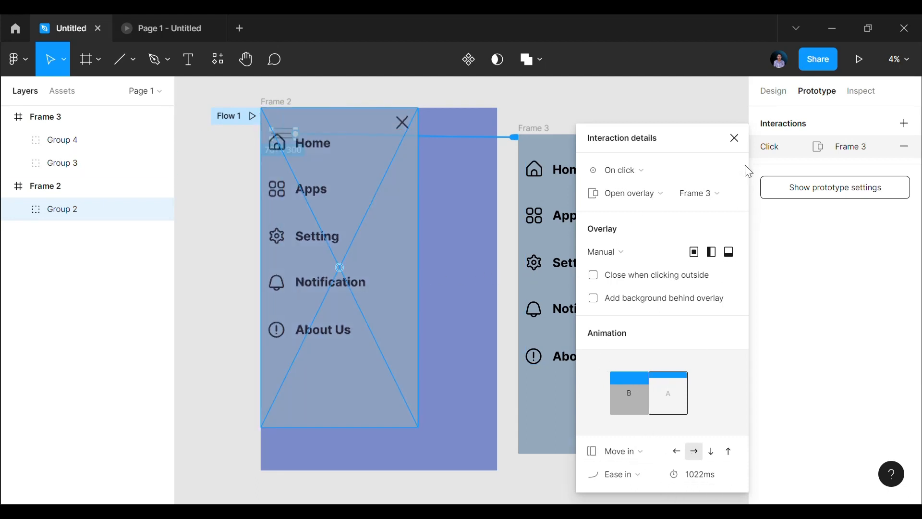
{"action": "left_click", "coordinate": [733, 139]}
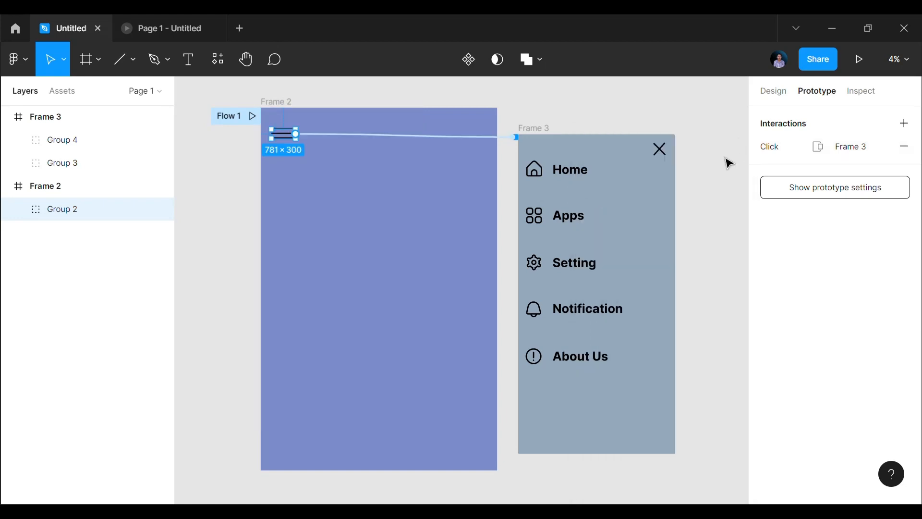
Step: Reopen the menu icon's overlay interaction and review its trigger options, keeping On click
{"action": "left_click", "coordinate": [494, 138]}
{"action": "left_click", "coordinate": [632, 169]}
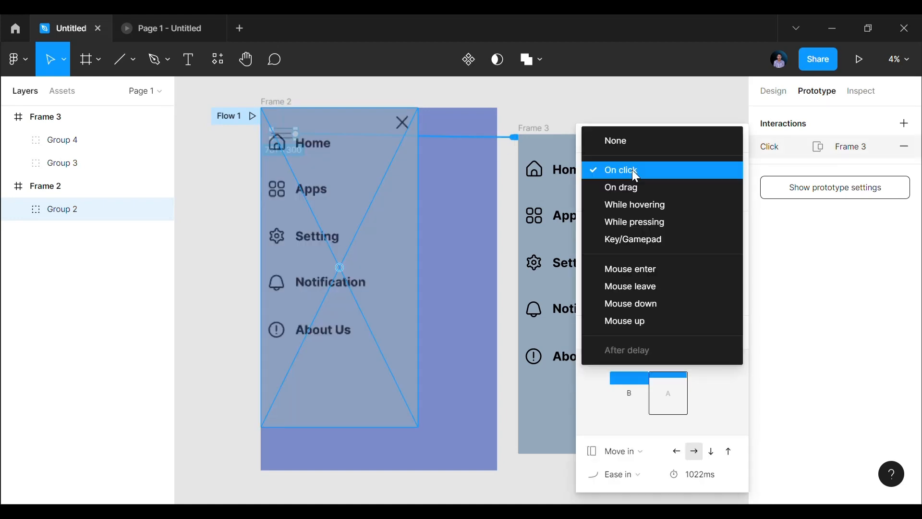
{"action": "left_click", "coordinate": [634, 173]}
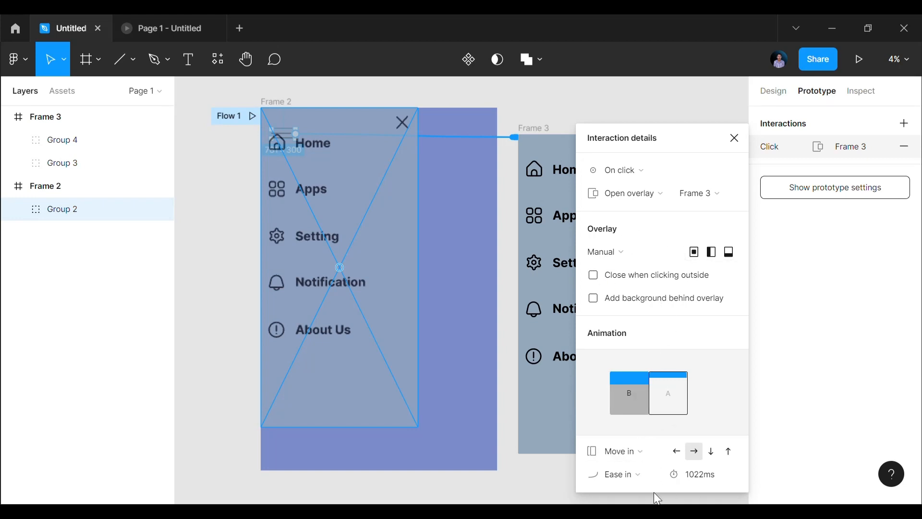
{"action": "left_click", "coordinate": [745, 140]}
Step: Link the menu frame's close icon to the blue frame with an On click interaction, keeping the action as Navigate to
{"action": "left_click", "coordinate": [664, 152]}
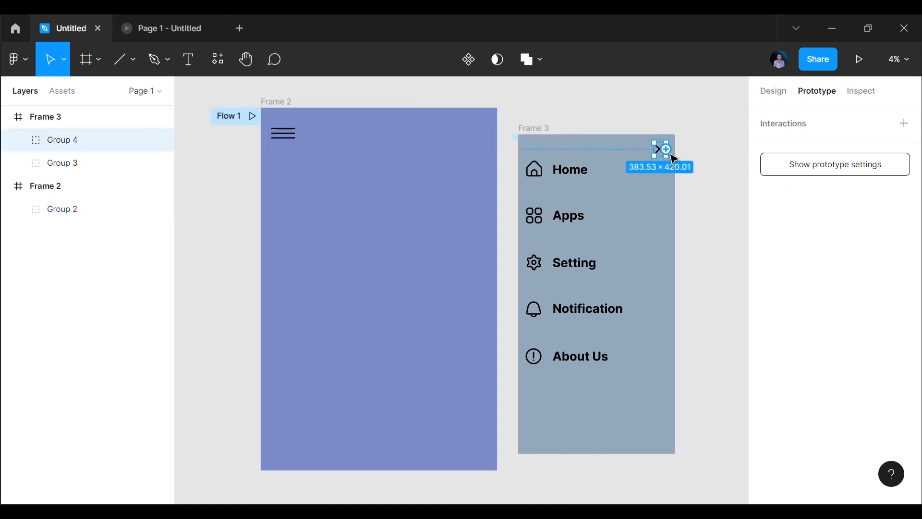
{"action": "left_click_drag", "start_coordinate": [665, 149], "coordinate": [439, 232]}
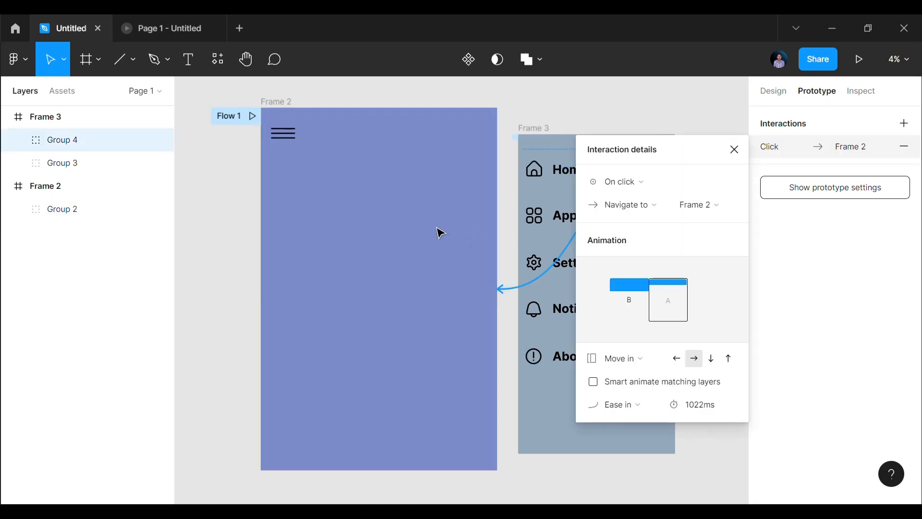
{"action": "left_click", "coordinate": [649, 215]}
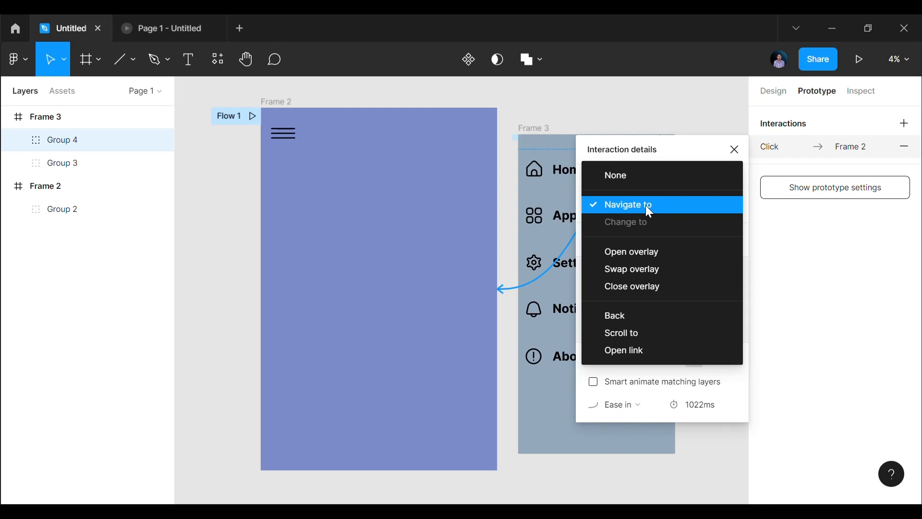
{"action": "left_click", "coordinate": [735, 150]}
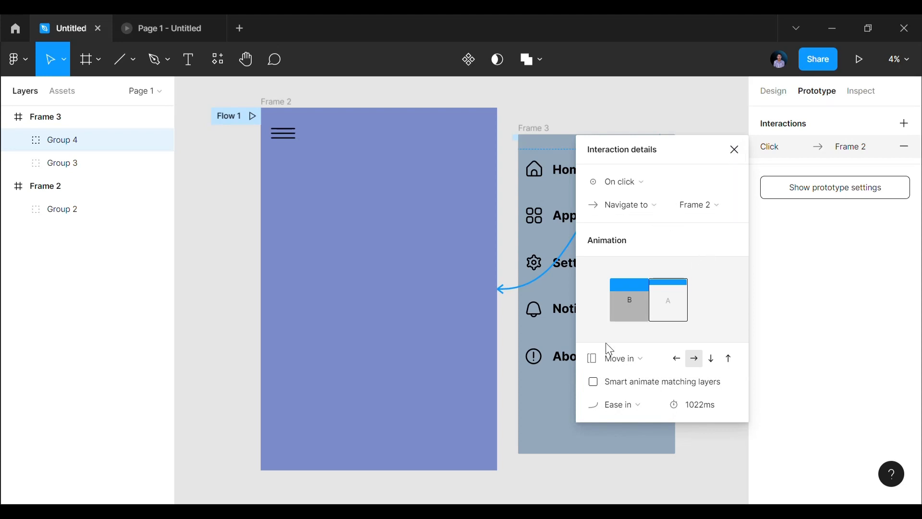
Step: Set the close icon's transition to Move out toward the left with Ease out easing
{"action": "left_click", "coordinate": [677, 365]}
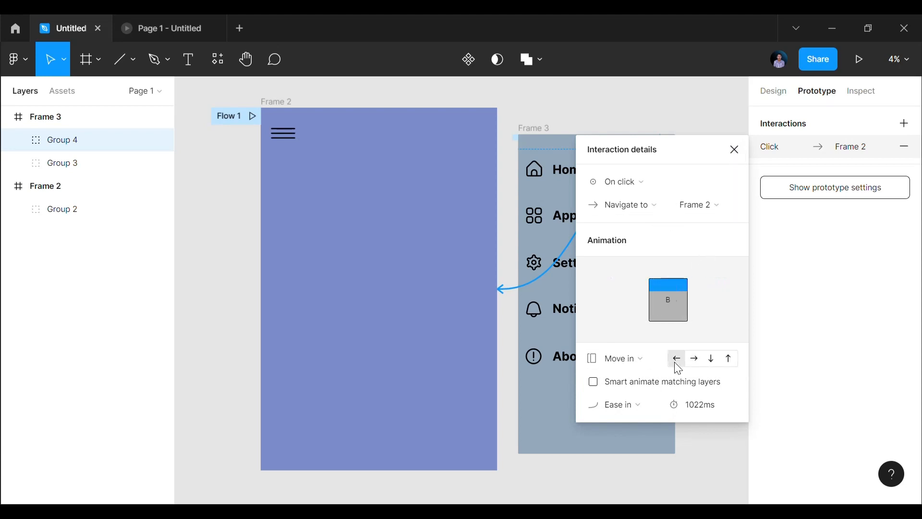
{"action": "left_click", "coordinate": [635, 359]}
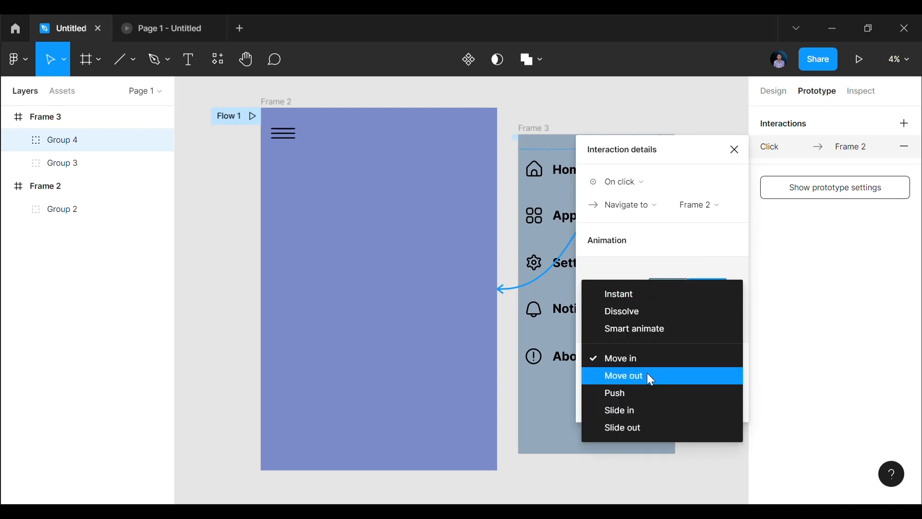
{"action": "left_click", "coordinate": [646, 375]}
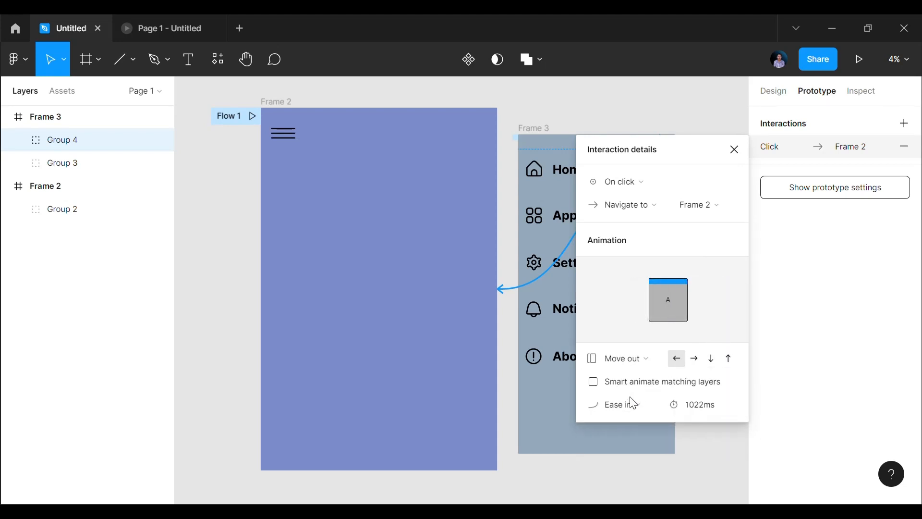
{"action": "left_click", "coordinate": [631, 412]}
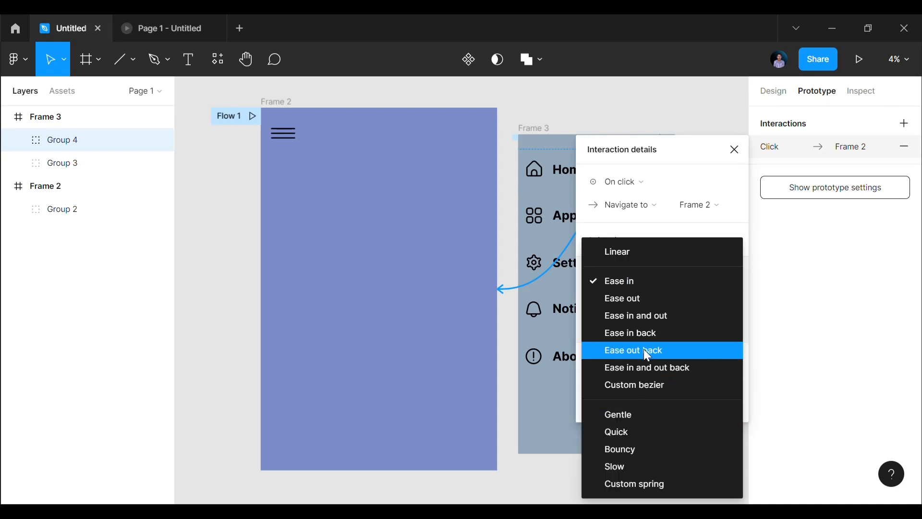
{"action": "left_click", "coordinate": [652, 294]}
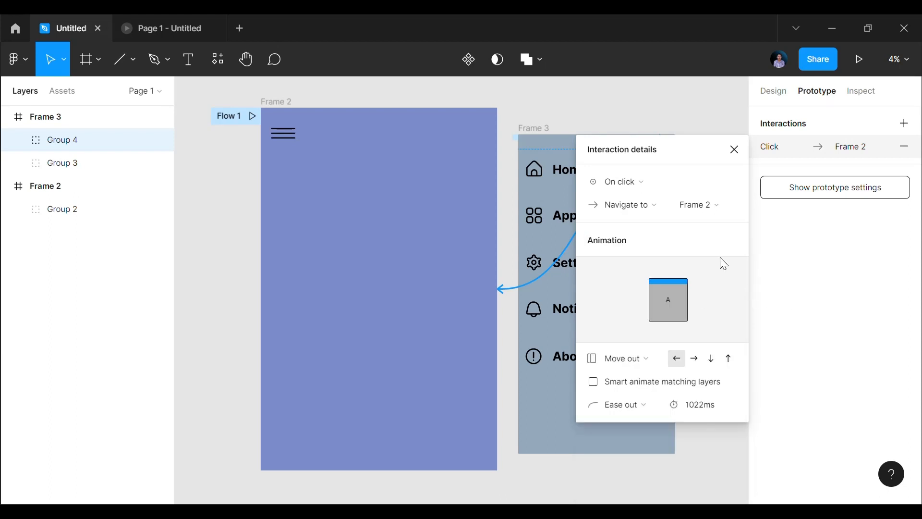
{"action": "left_click", "coordinate": [734, 150]}
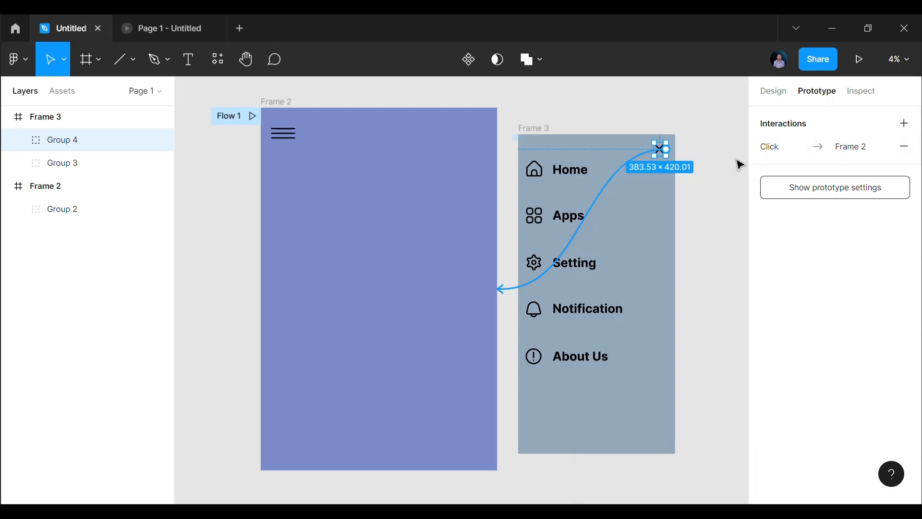
Step: Switch to the prototype preview and test opening and closing the menu twice with the three-line and close icons
{"action": "left_click", "coordinate": [156, 27]}
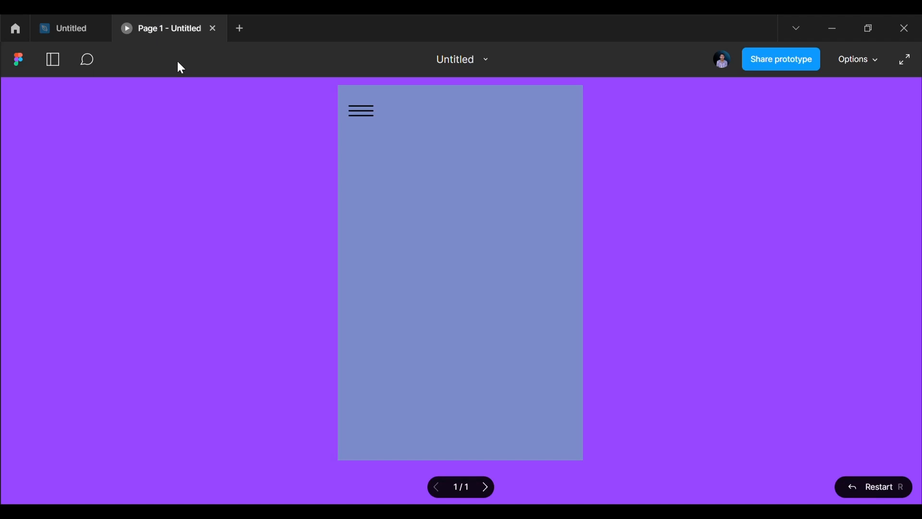
{"action": "left_click", "coordinate": [359, 119]}
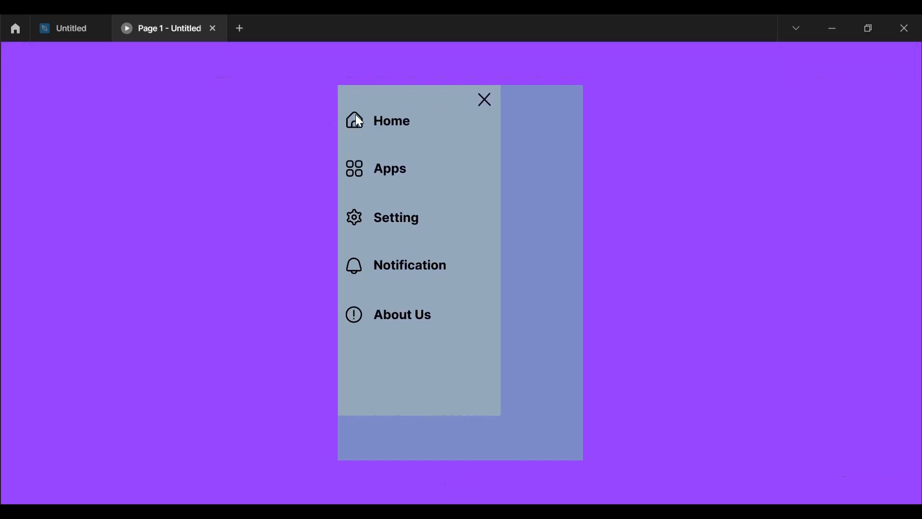
{"action": "left_click", "coordinate": [487, 106]}
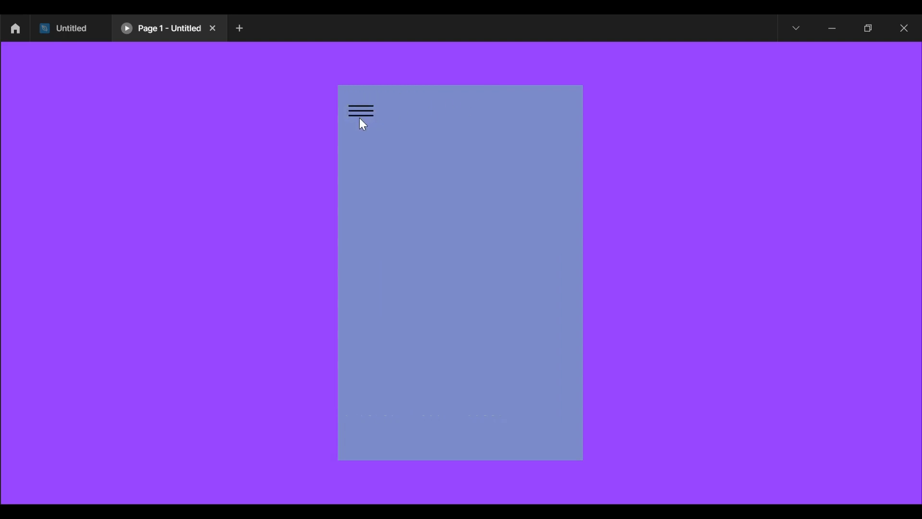
{"action": "left_click", "coordinate": [360, 112]}
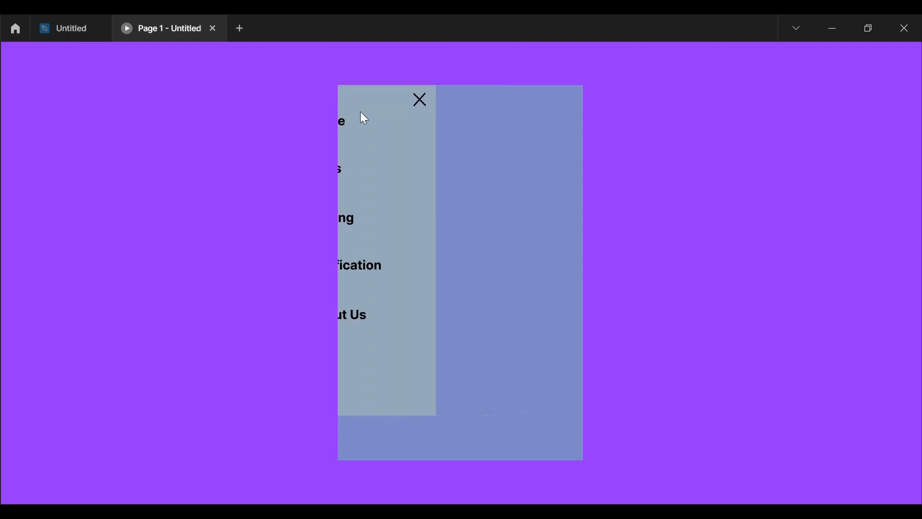
{"action": "left_click", "coordinate": [488, 106]}
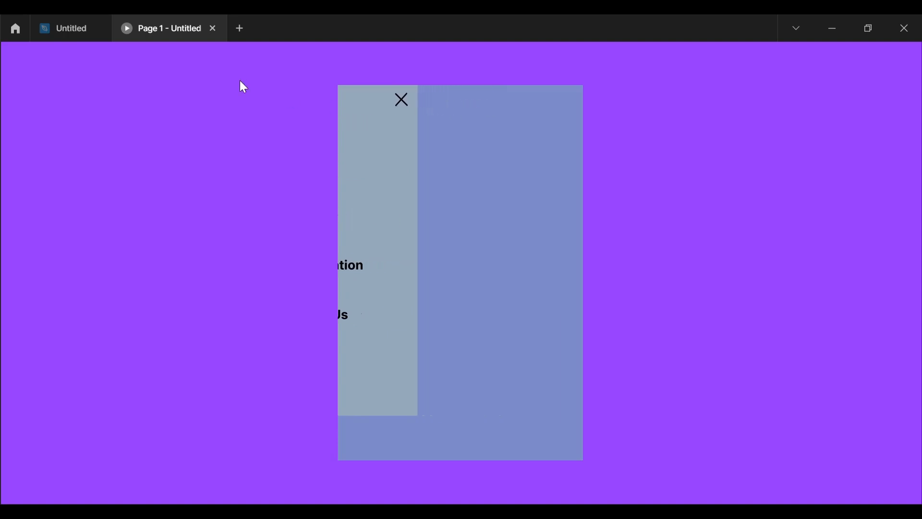
Step: Return to the design file and set the animation duration of the three-line icon's overlay interaction to 300 ms
{"action": "left_click", "coordinate": [68, 28]}
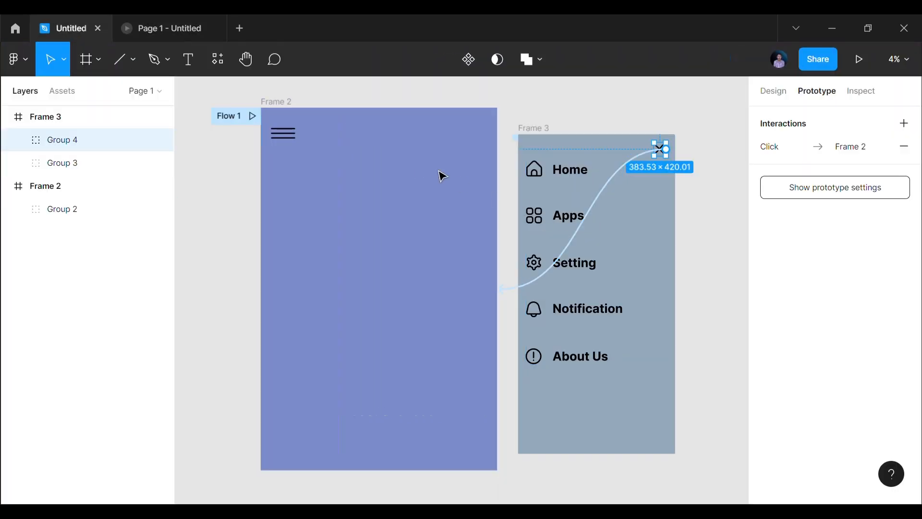
{"action": "left_click", "coordinate": [282, 139]}
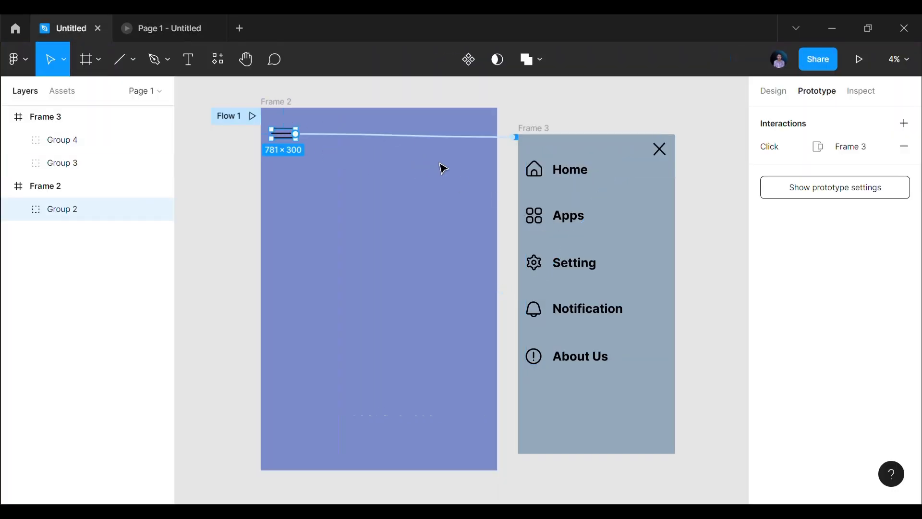
{"action": "left_click", "coordinate": [489, 143]}
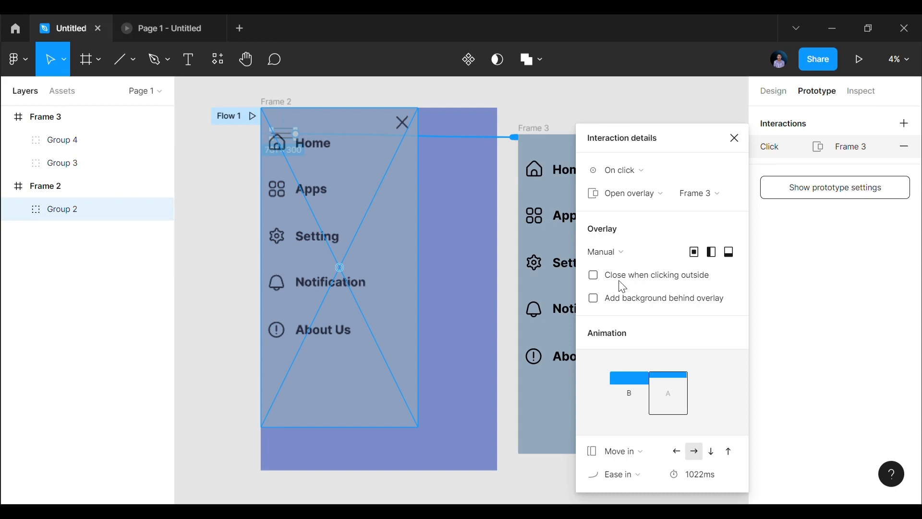
{"action": "left_click", "coordinate": [701, 479]}
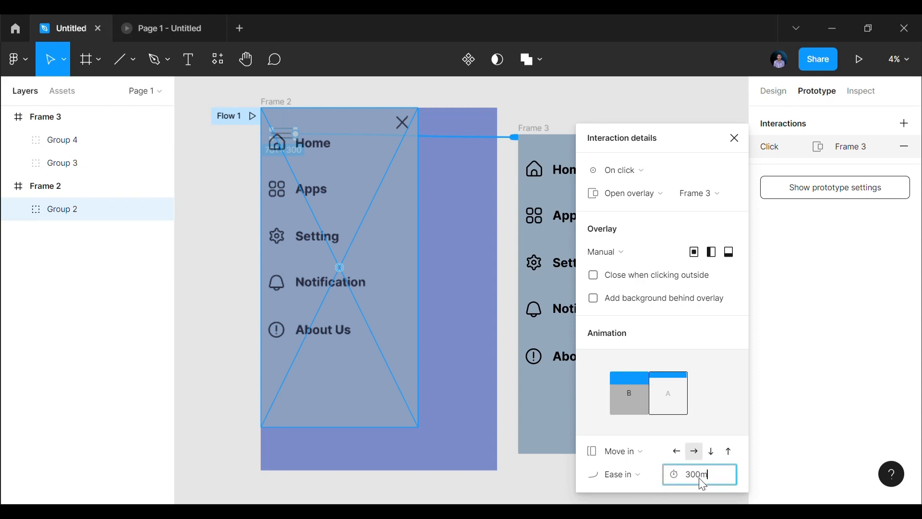
{"action": "key", "text": "Return"}
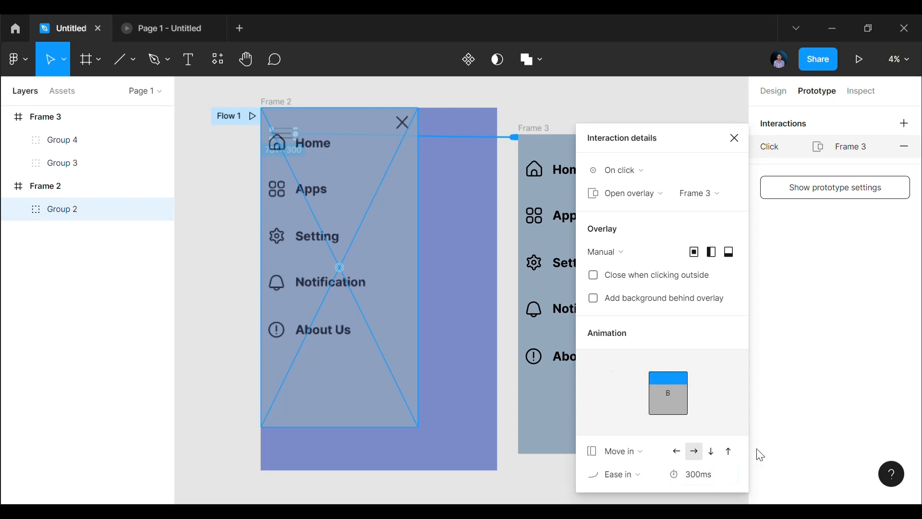
Step: Preview the prototype again and open and close the menu three times to check the shortened opening animation
{"action": "left_click", "coordinate": [176, 35]}
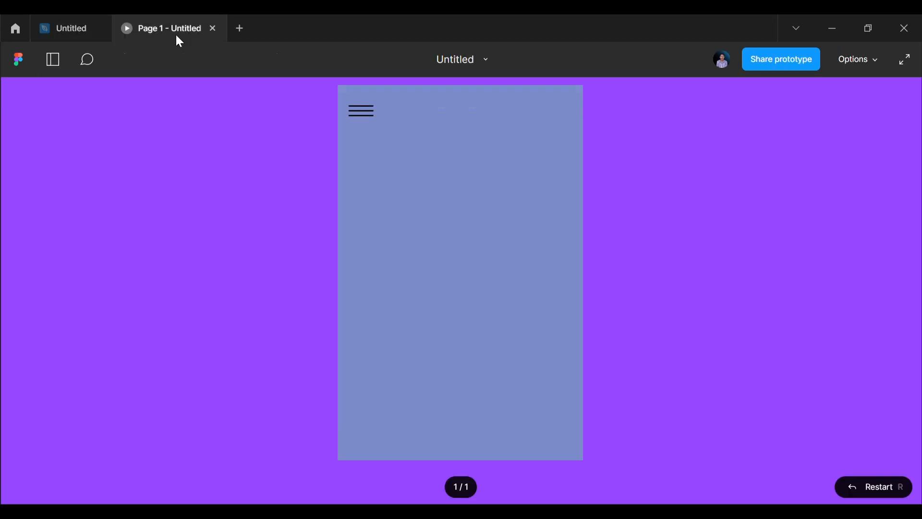
{"action": "left_click", "coordinate": [365, 116]}
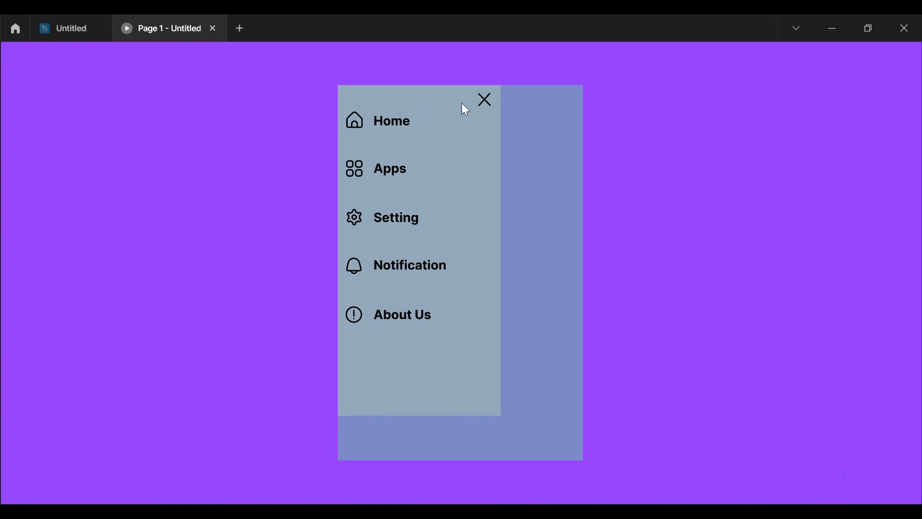
{"action": "left_click", "coordinate": [485, 102]}
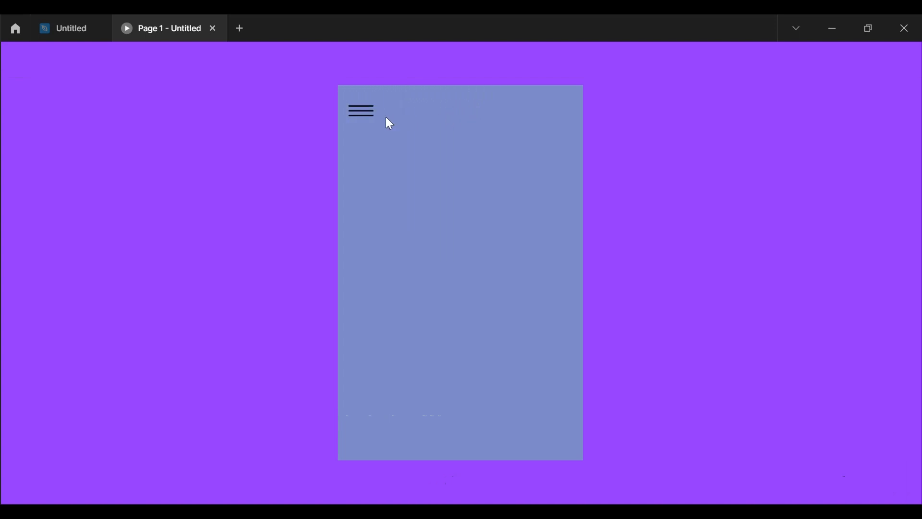
{"action": "left_click", "coordinate": [368, 119]}
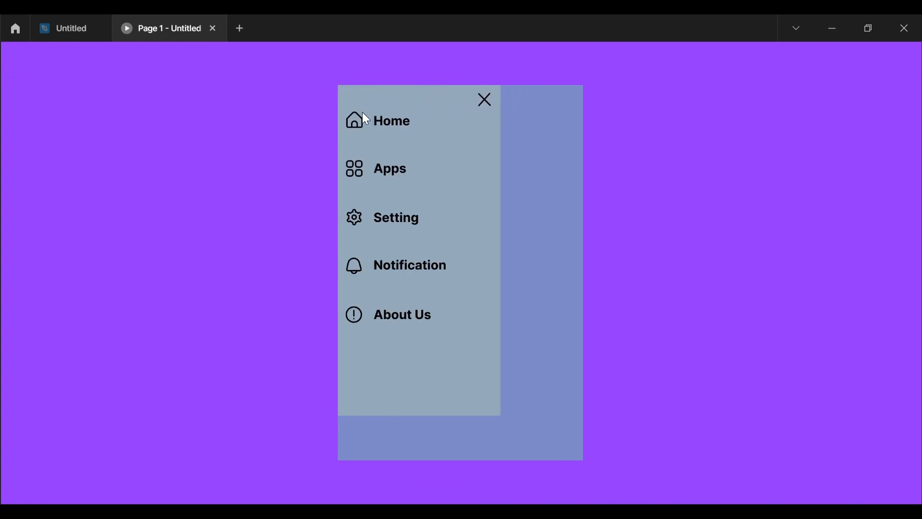
{"action": "left_click", "coordinate": [486, 101]}
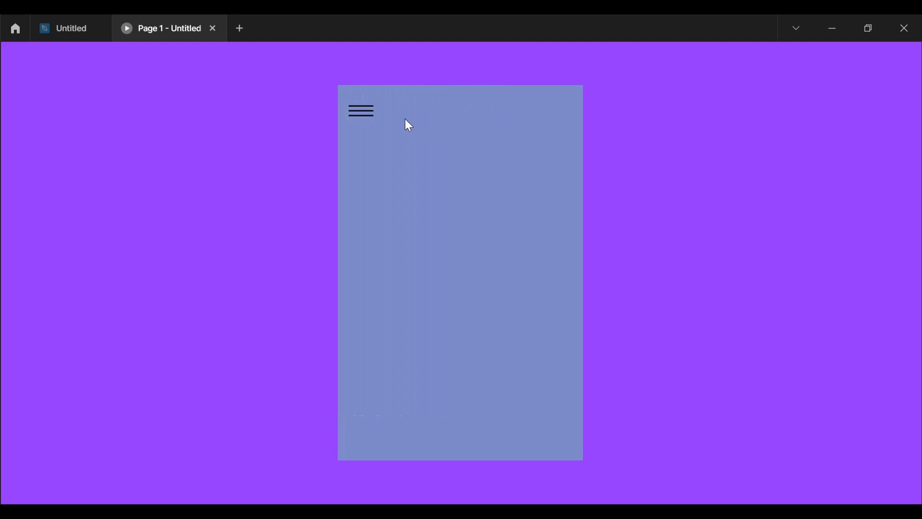
{"action": "left_click", "coordinate": [368, 117]}
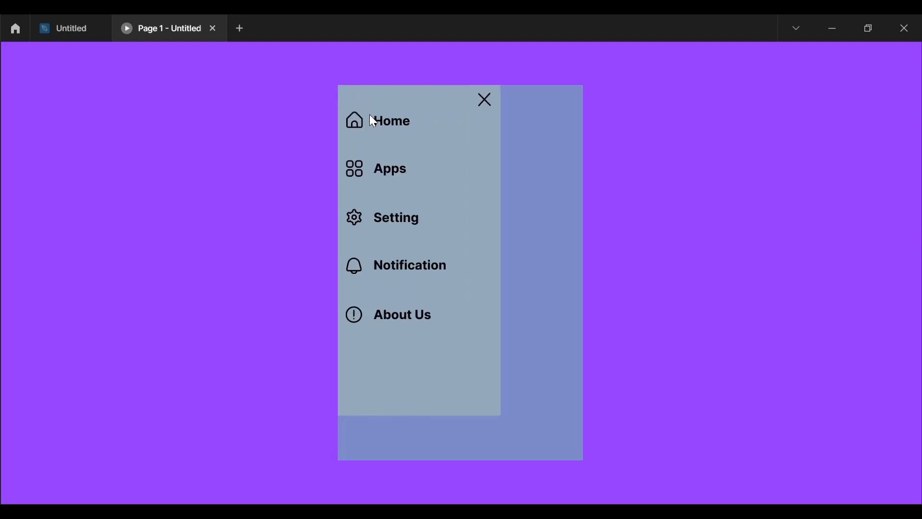
{"action": "left_click", "coordinate": [487, 98]}
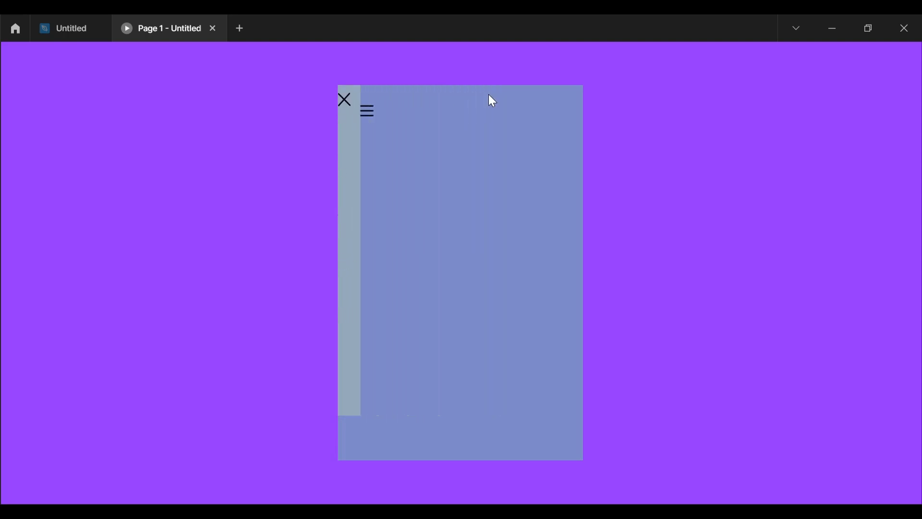